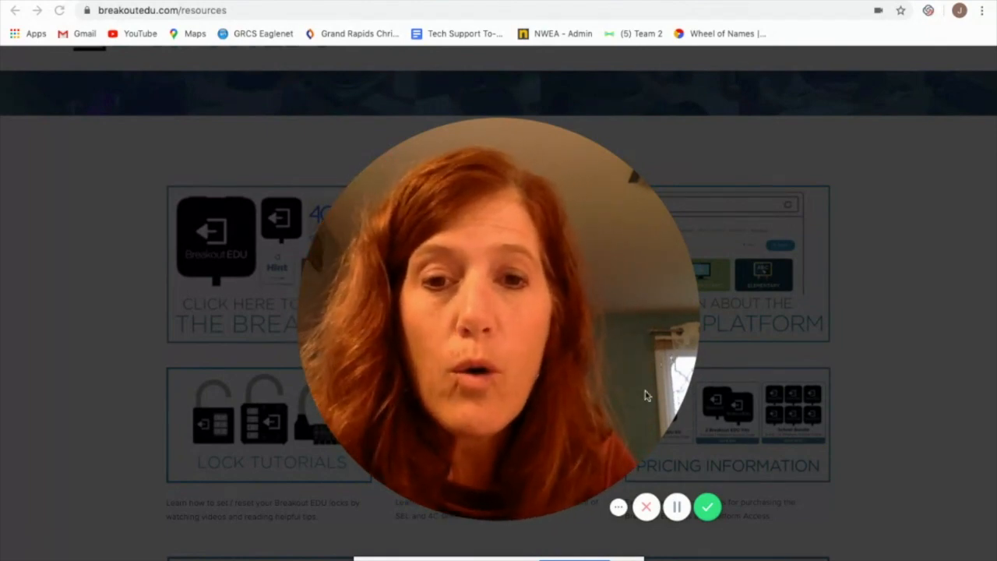
mouse_move(481, 504)
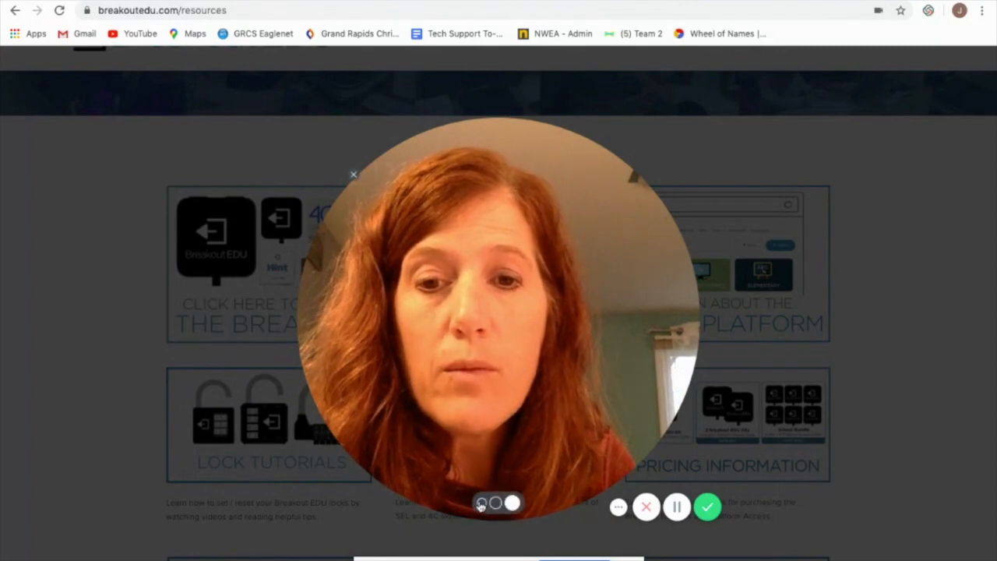
left_click(480, 504)
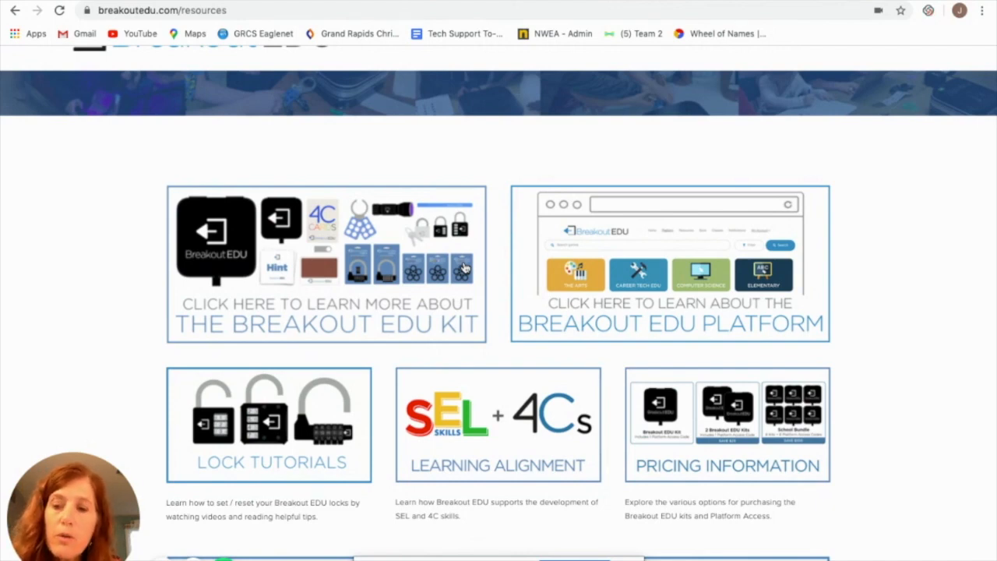
View the Breakout EDU platform's game categories, and switch to the "Escape from the GDR" site in Google Sites
left_click(580, 1)
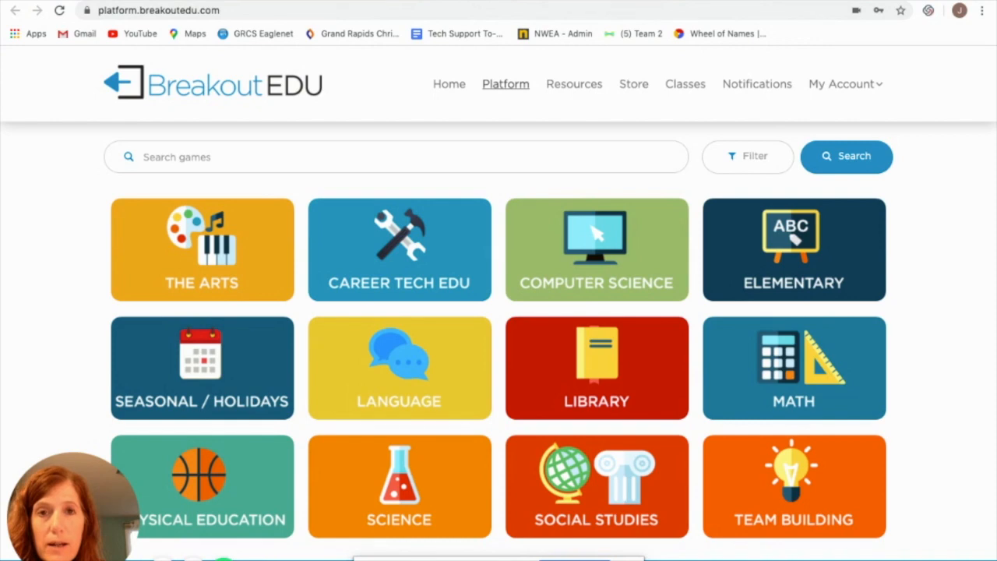
key("ctrl+Tab")
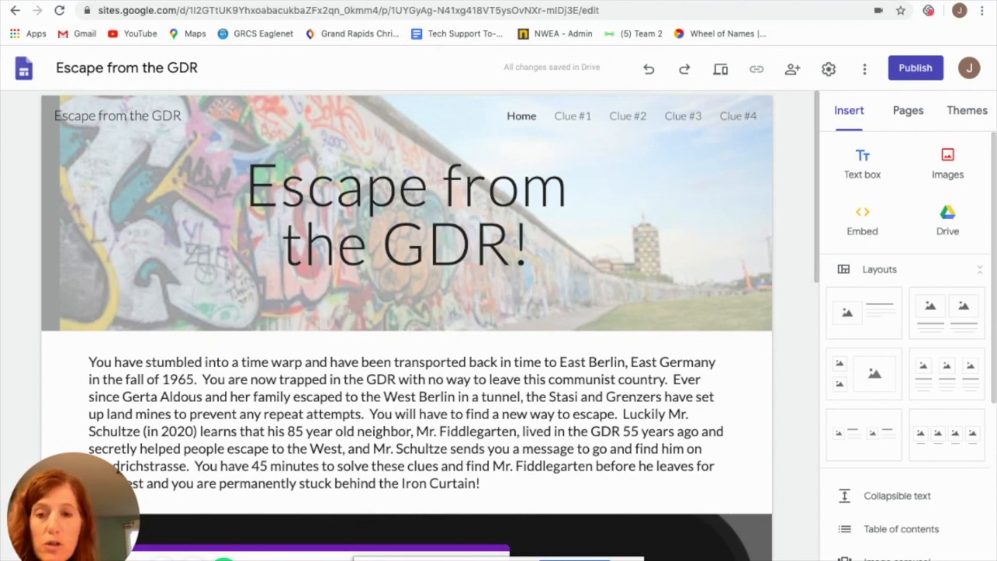
mouse_move(612, 182)
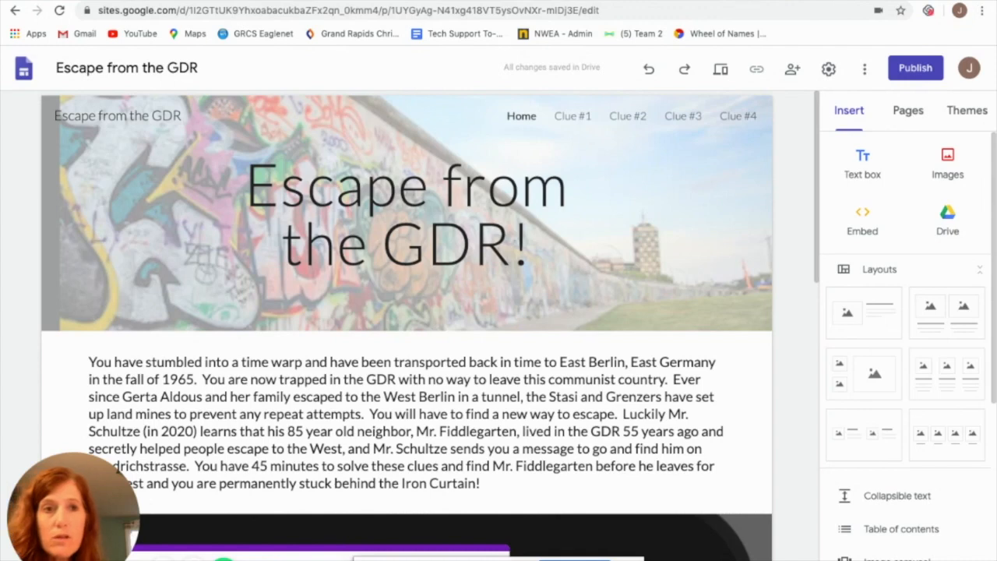
Open sites.google.com in a new browser tab and go on to the new Google Sites
key("ctrl+t")
type("sites.google.com")
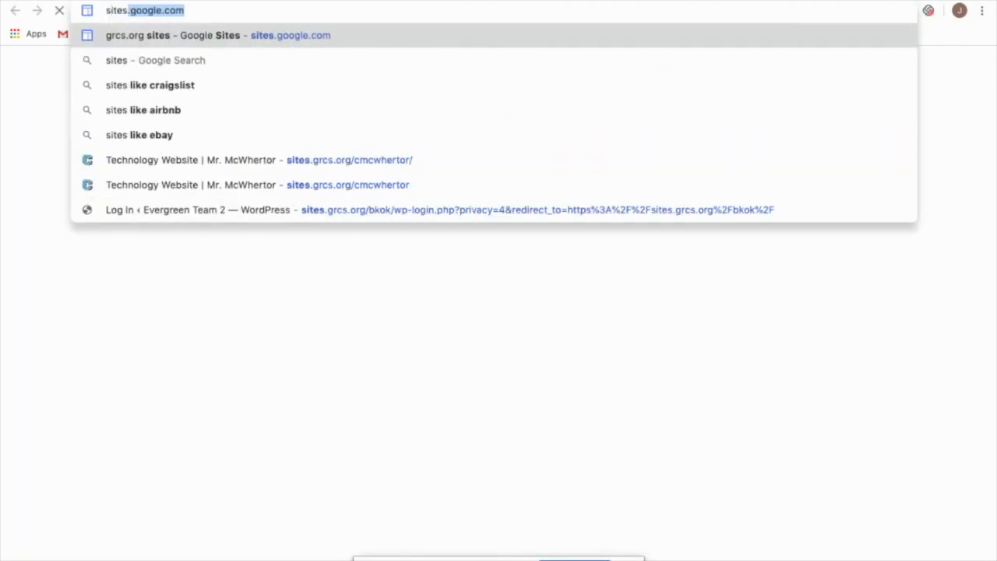
key("Return")
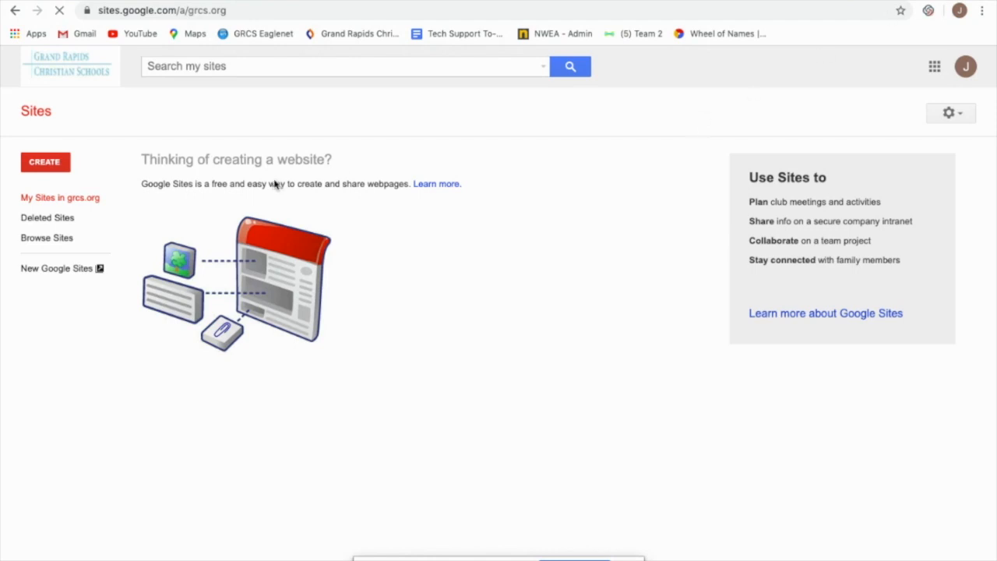
left_click(67, 269)
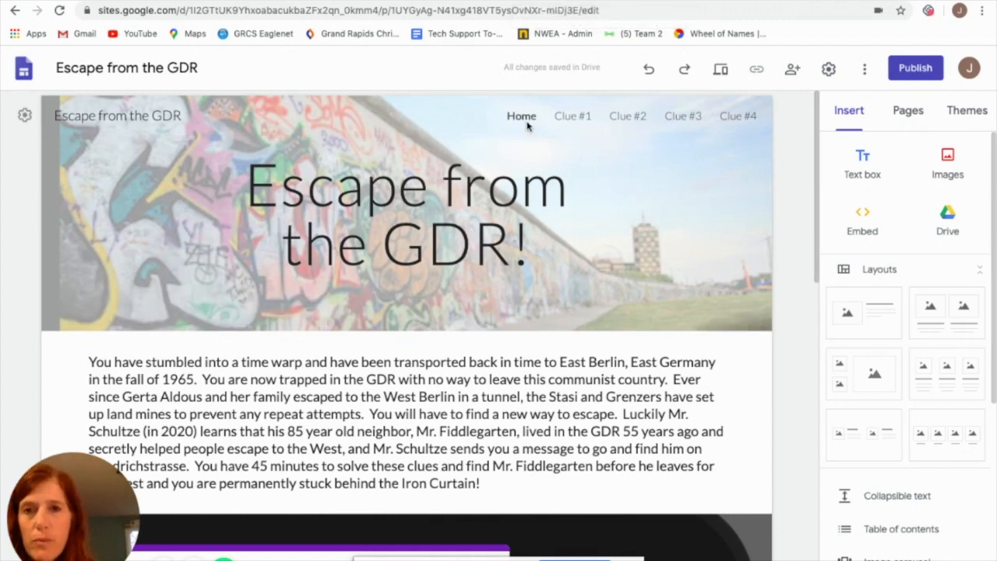
Examine the header and the introductory escape story on the Home page of "Escape from the GDR"
scroll(568, 341, "down", 2)
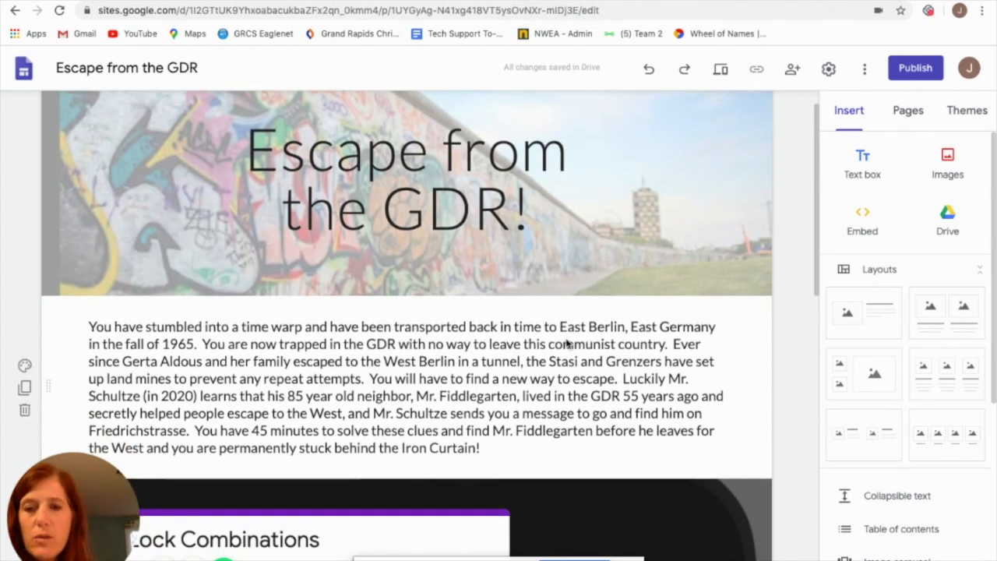
scroll(568, 343, "up", 1)
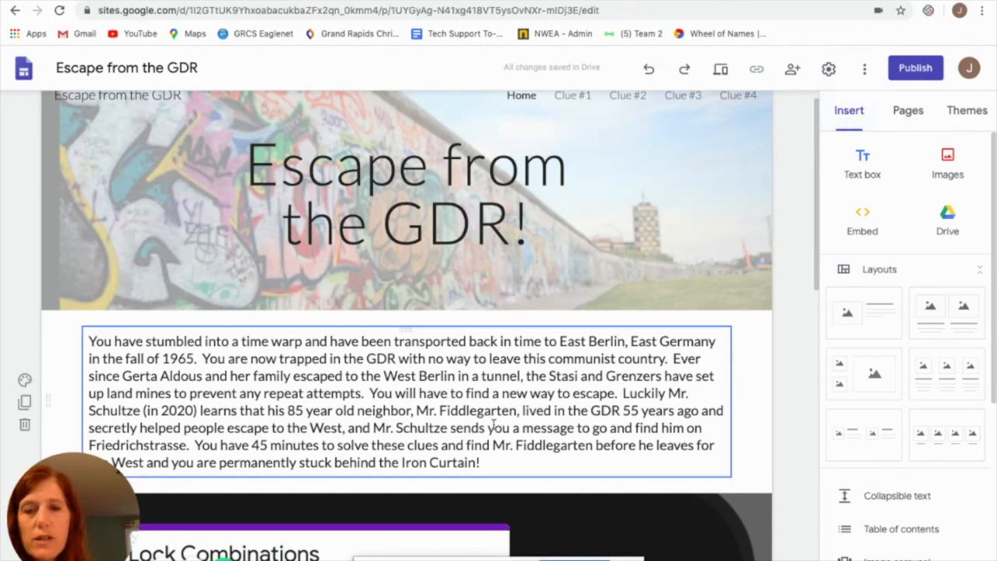
scroll(506, 392, "down", 2)
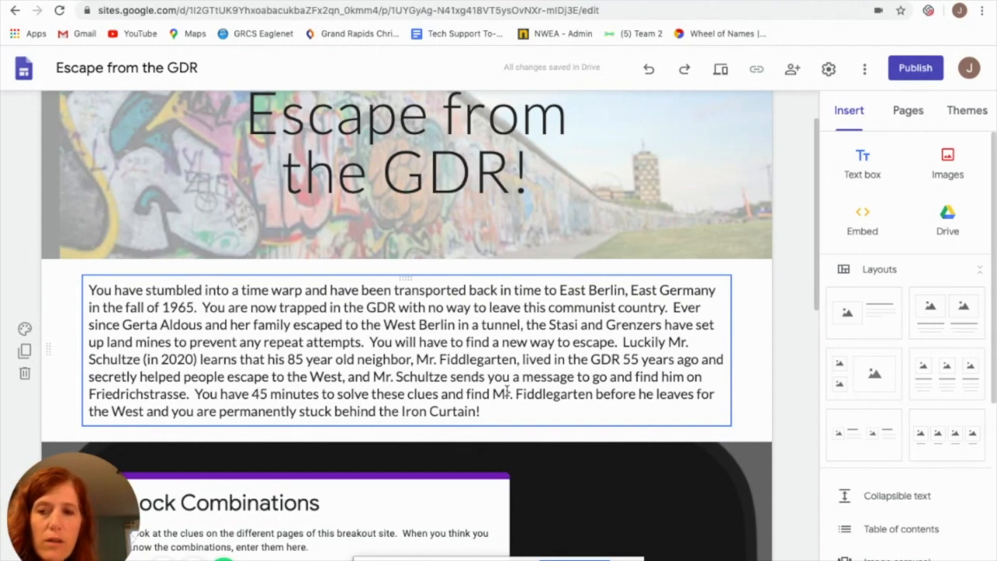
scroll(506, 392, "up", 2)
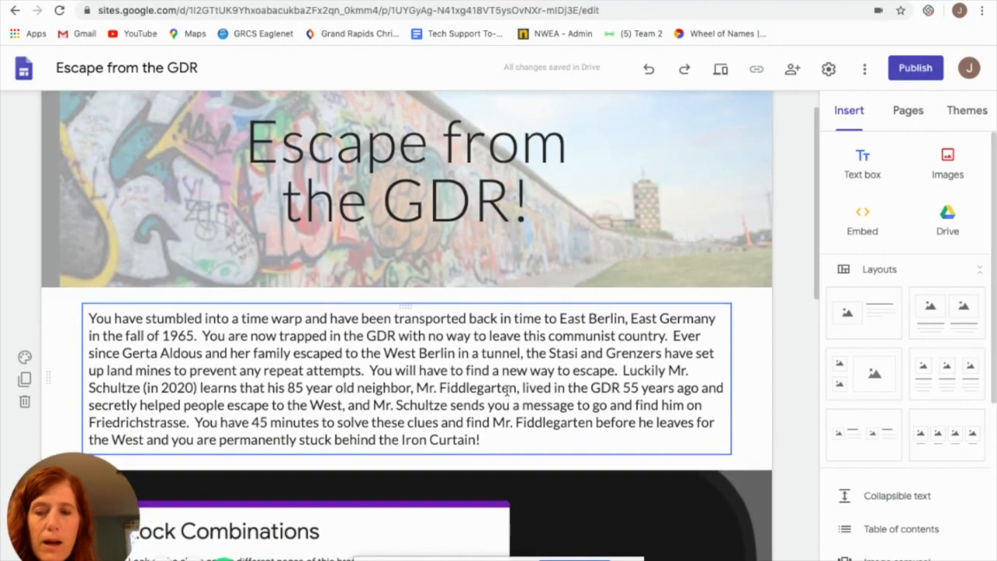
scroll(507, 391, "up", 1)
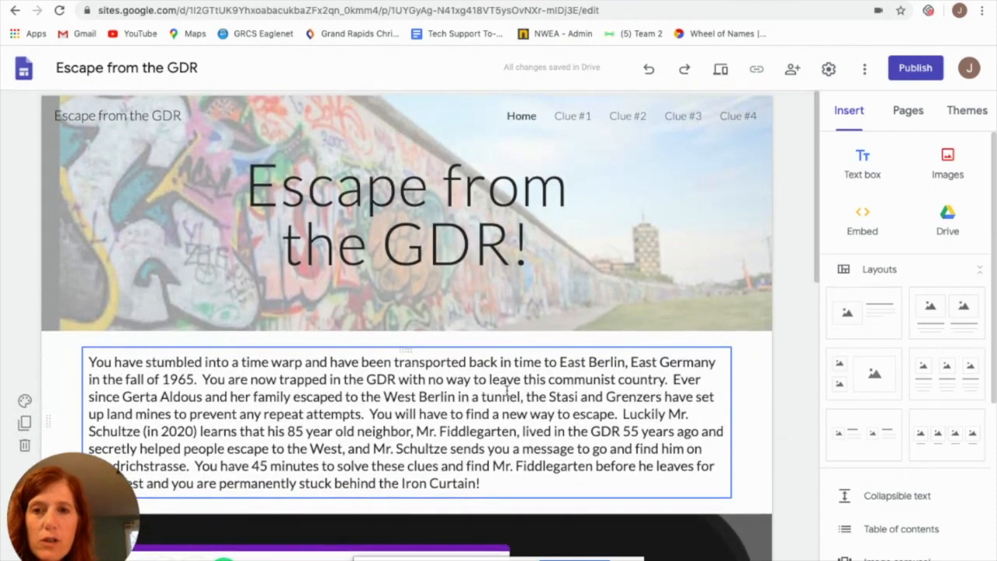
scroll(506, 392, "down", 5)
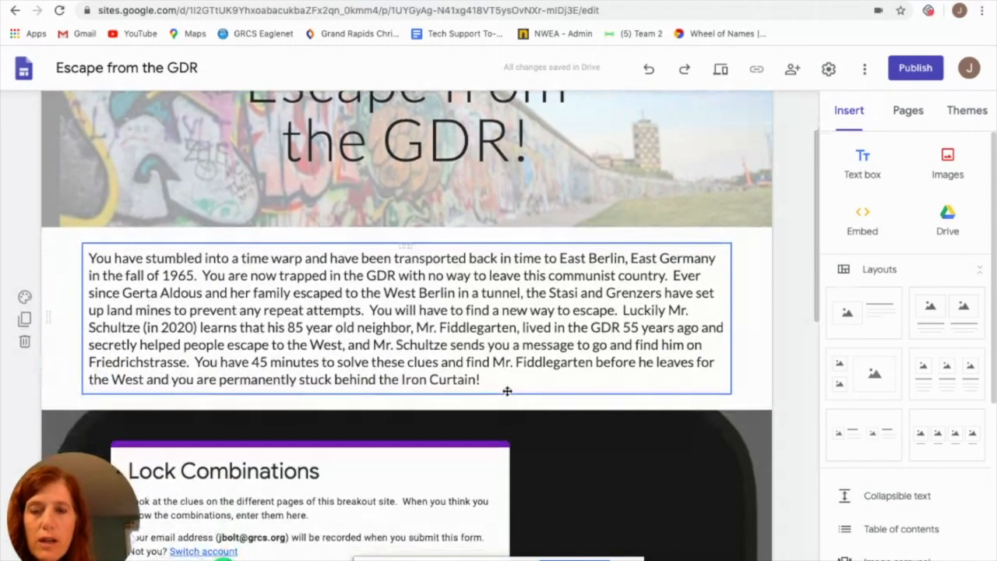
scroll(507, 391, "up", 1)
Examine the embedded Lock Combinations form on the Home page, including its instructions and the questions for each lock
scroll(507, 391, "down", 6)
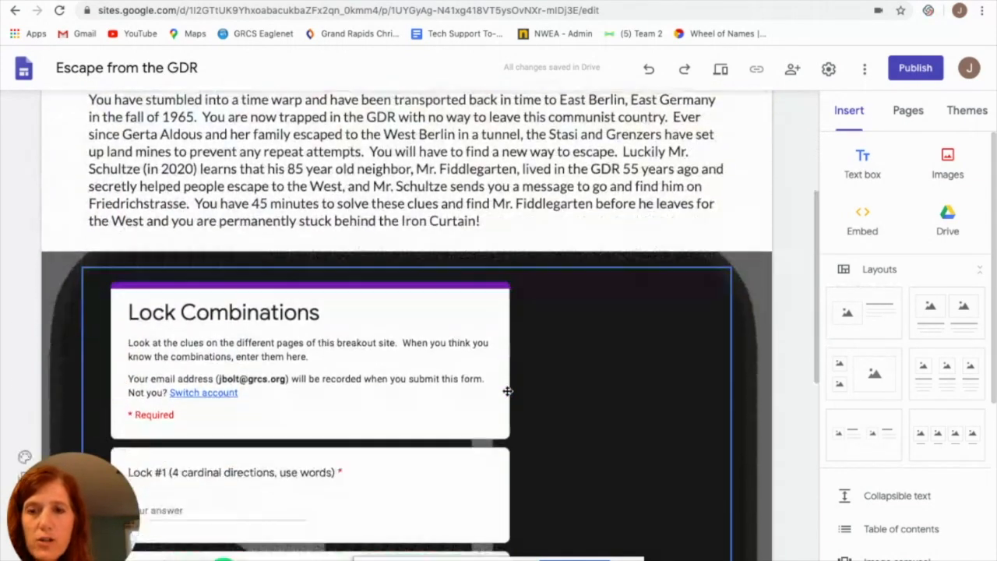
scroll(507, 391, "down", 1)
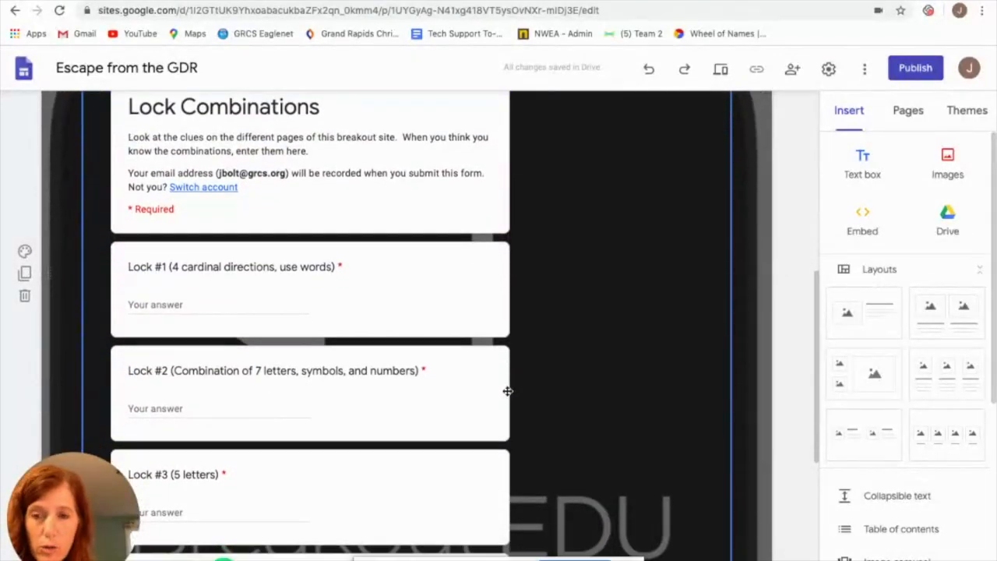
scroll(199, 272, "down", 1)
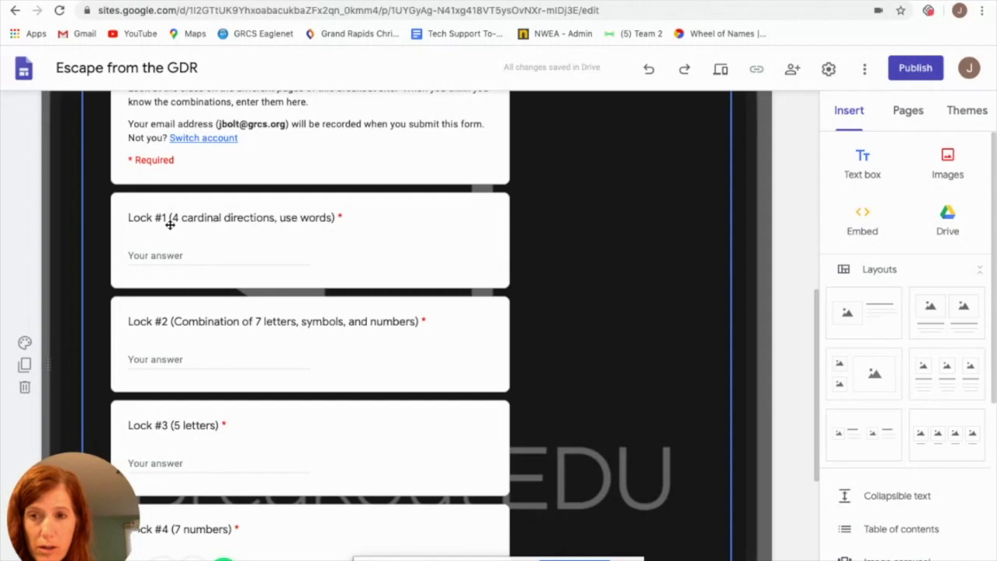
scroll(358, 354, "up", 3)
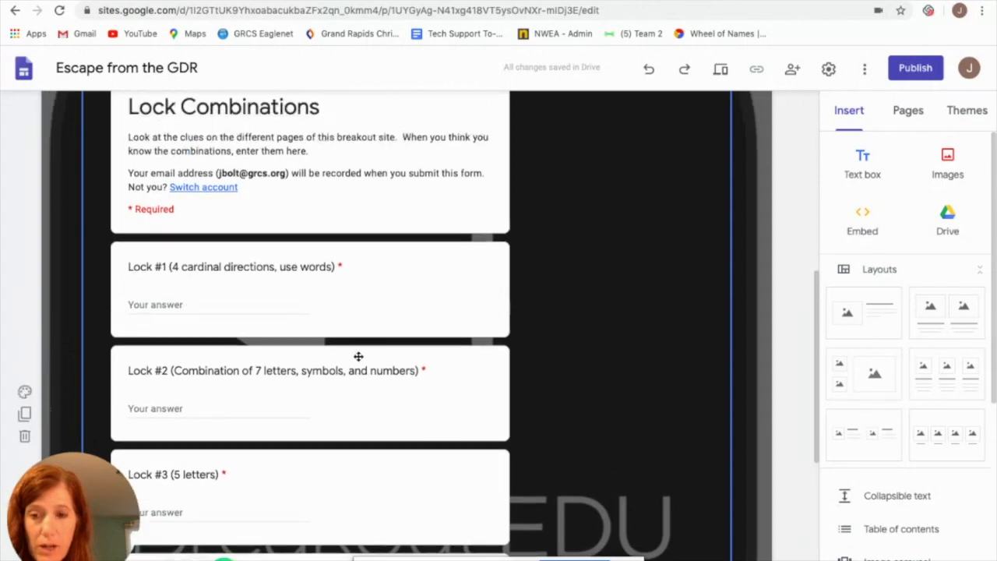
scroll(358, 356, "up", 4)
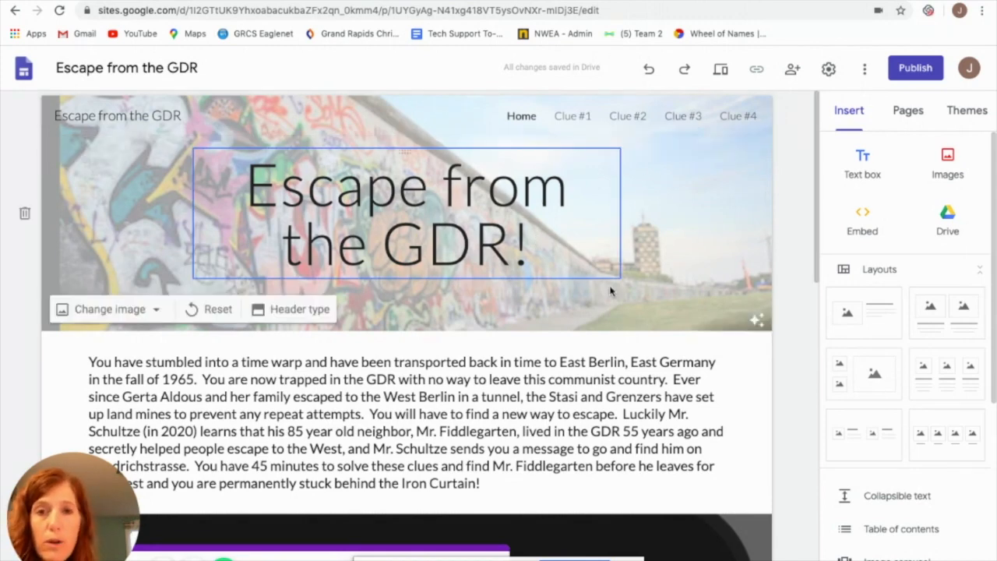
scroll(610, 318, "down", 3)
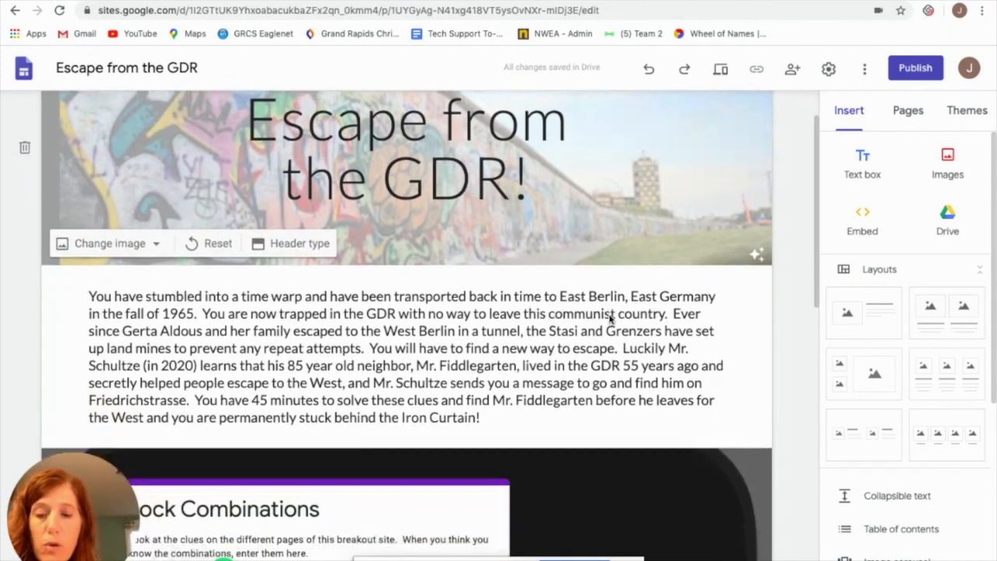
scroll(610, 315, "down", 5)
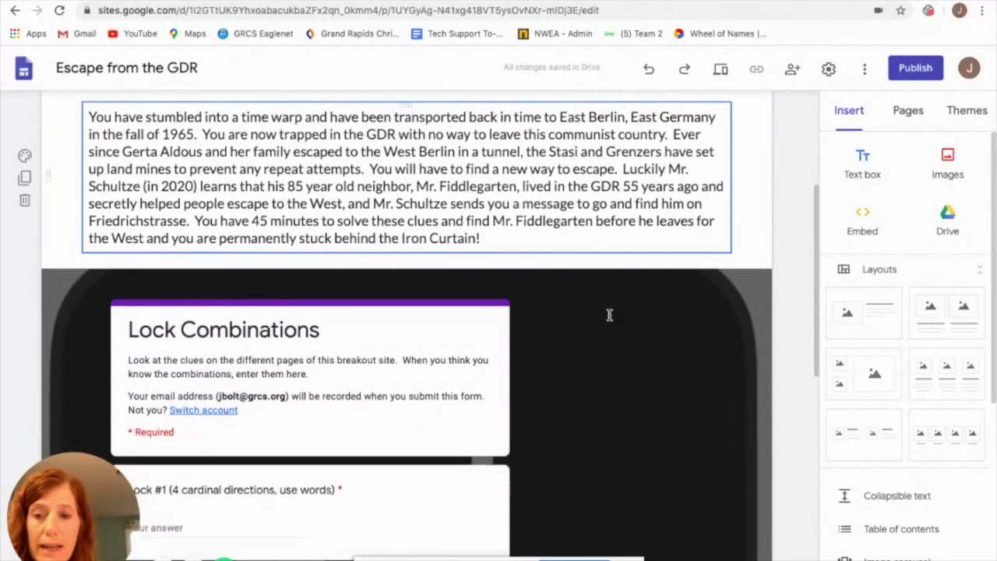
scroll(610, 315, "down", 1)
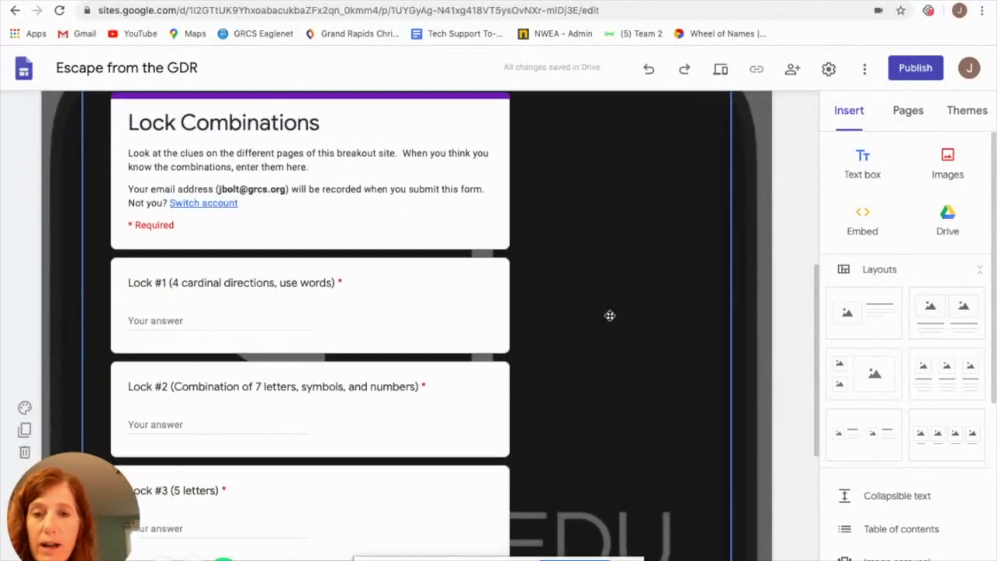
scroll(610, 315, "down", 2)
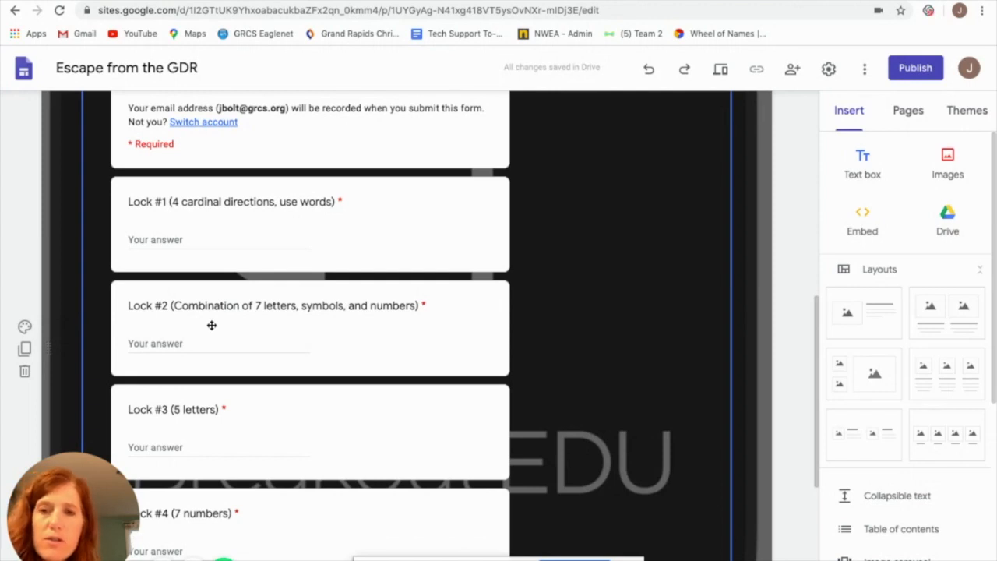
scroll(347, 405, "down", 1)
scroll(347, 405, "up", 3)
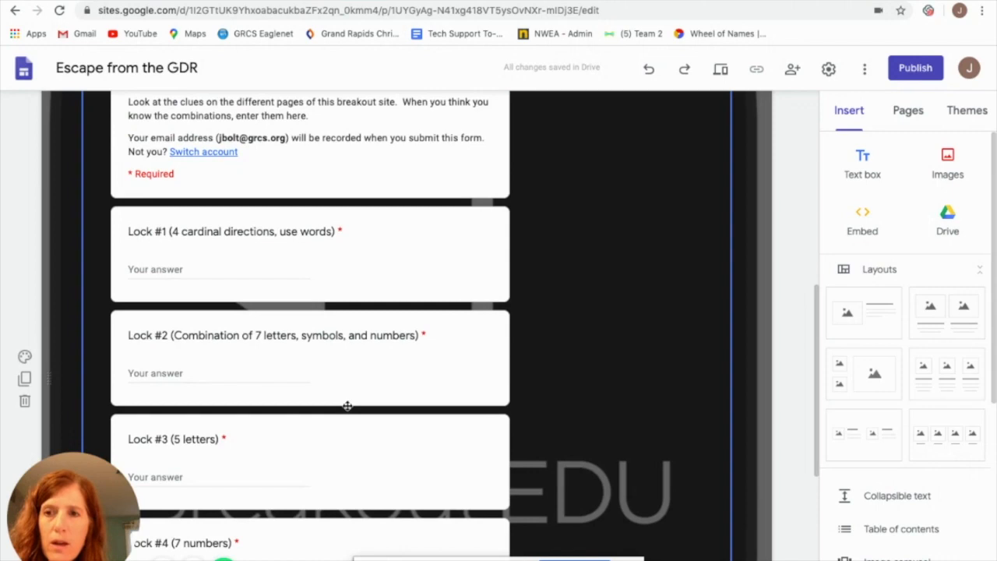
scroll(347, 405, "up", 3)
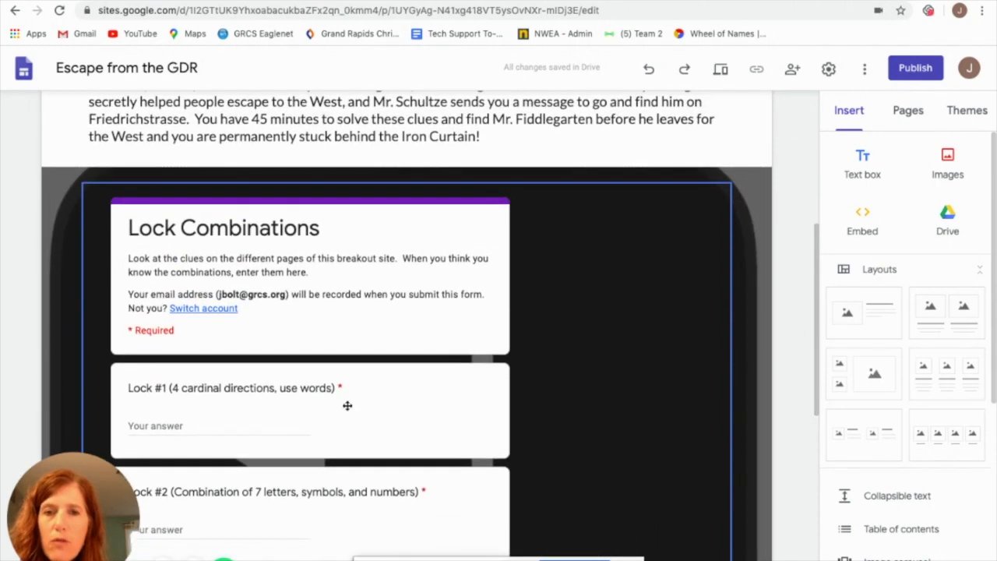
scroll(348, 405, "down", 1)
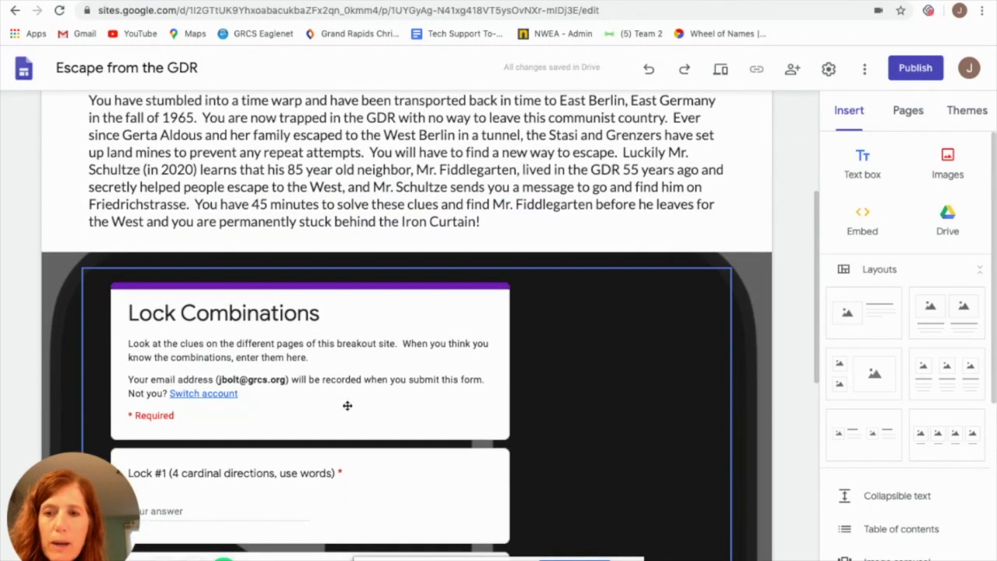
scroll(348, 405, "down", 1)
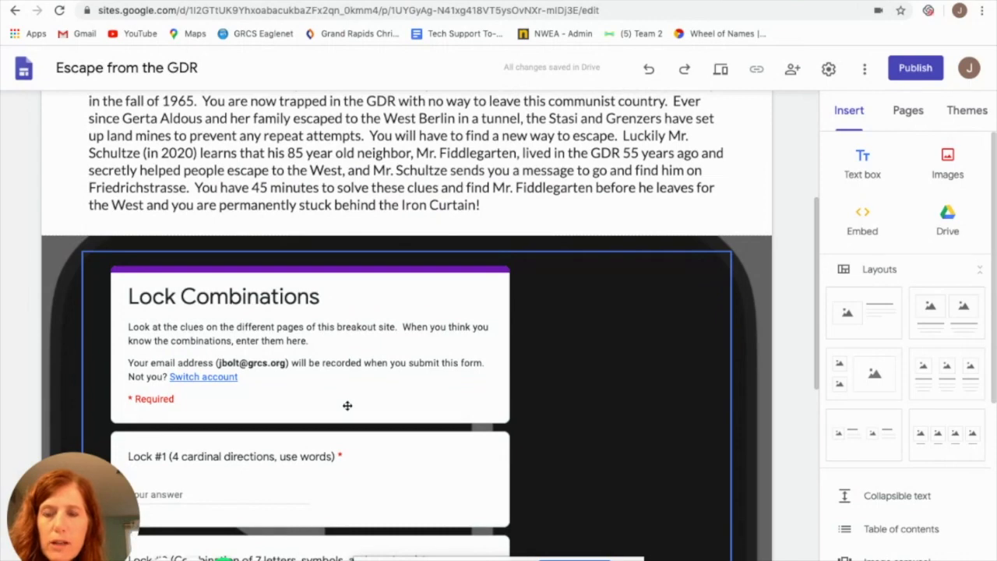
scroll(348, 405, "up", 1)
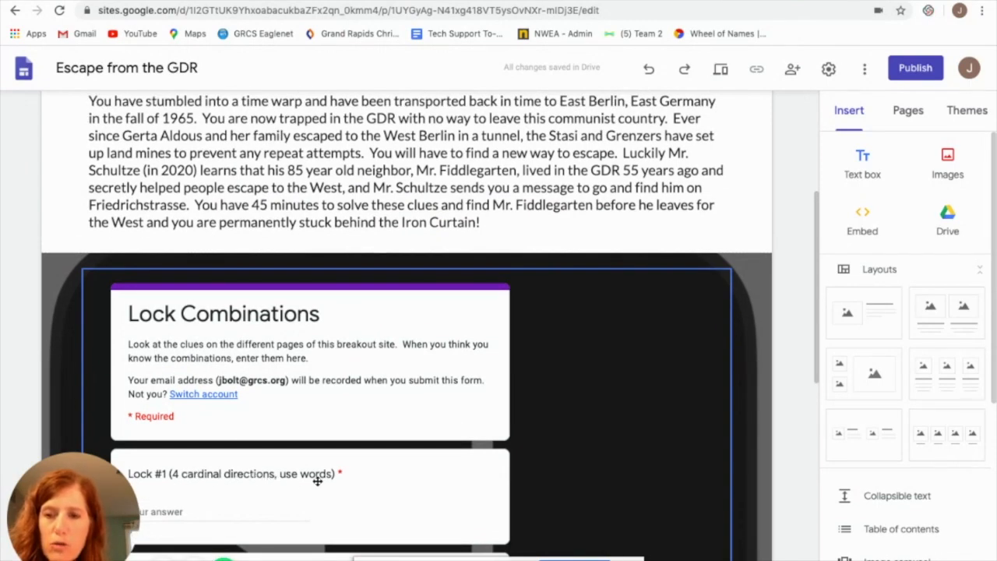
Show the site's list of pages and open the Clue #1 page
scroll(515, 467, "up", 3)
scroll(515, 467, "up", 5)
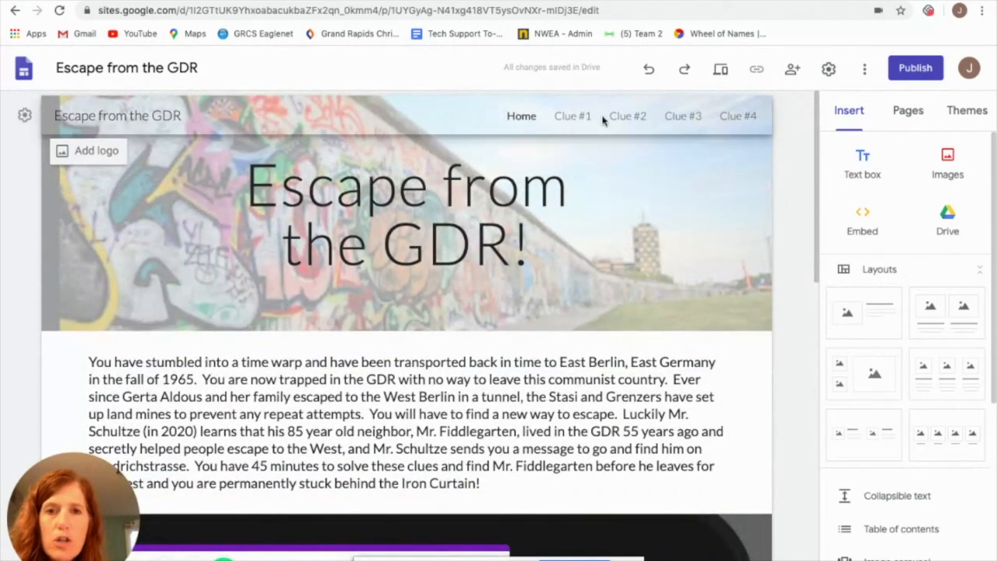
left_click(907, 114)
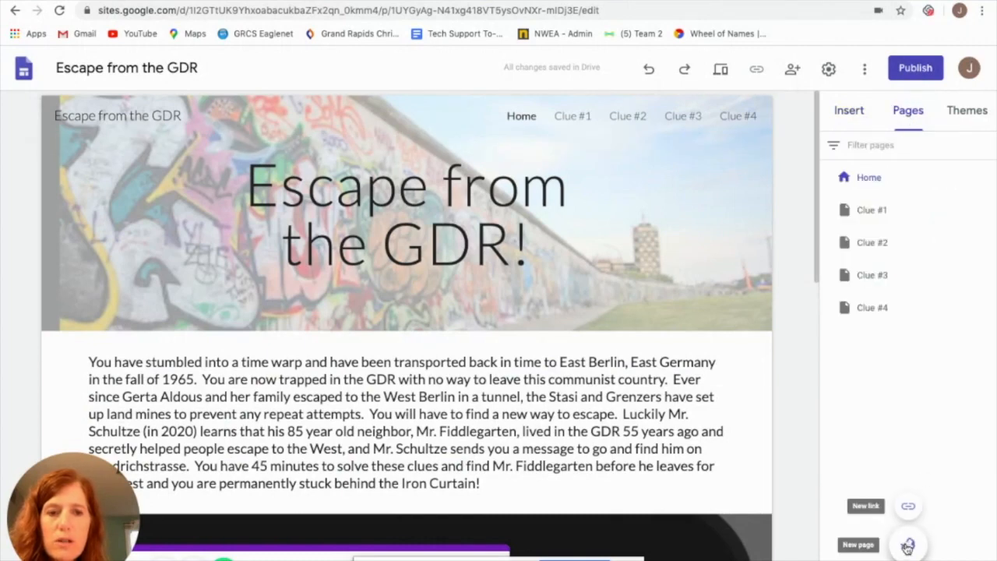
left_click(575, 117)
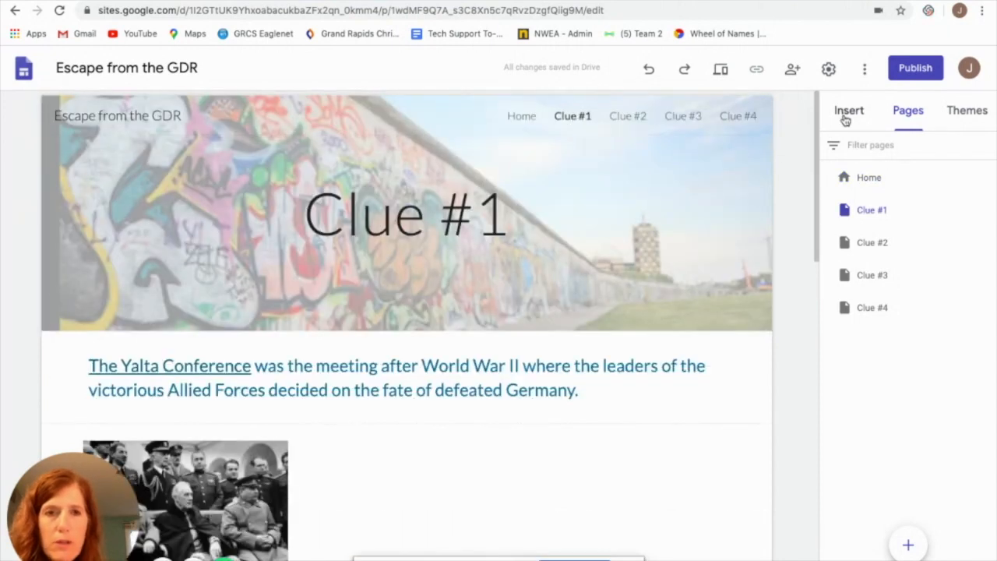
Show the insertable elements and layouts, and examine the Yalta Conference text and leaders' photo on the Clue #1 page
left_click(848, 114)
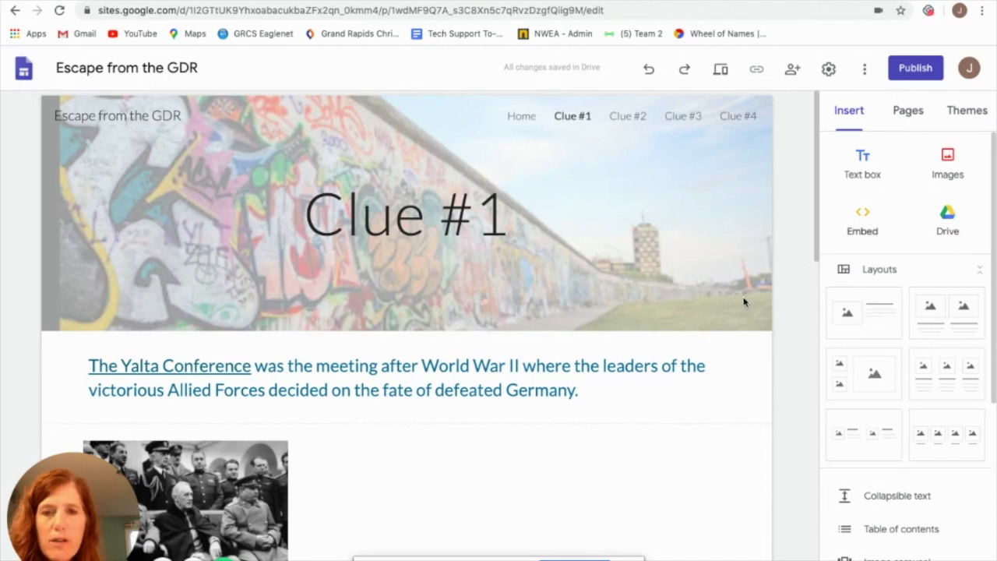
mouse_move(550, 273)
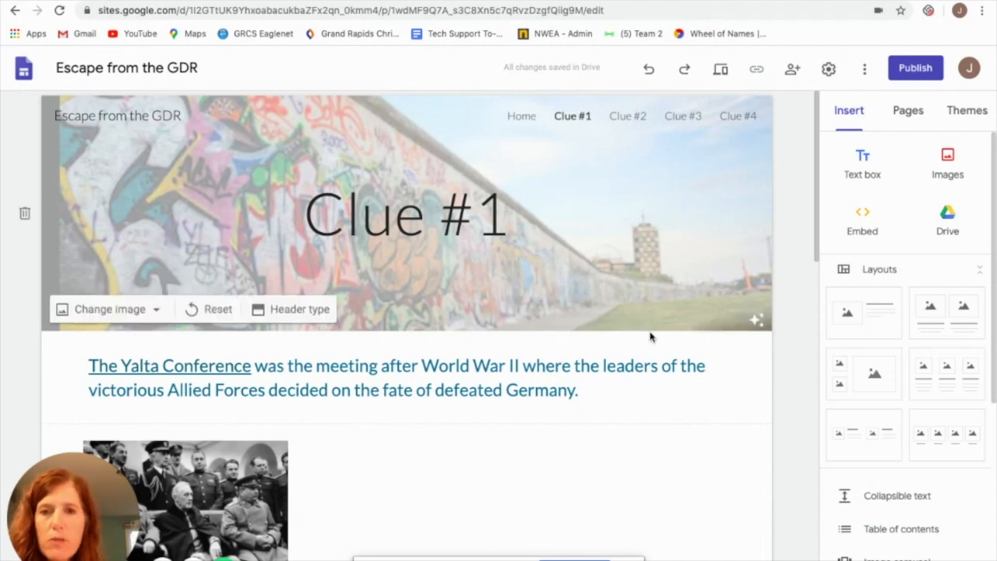
scroll(650, 337, "down", 3)
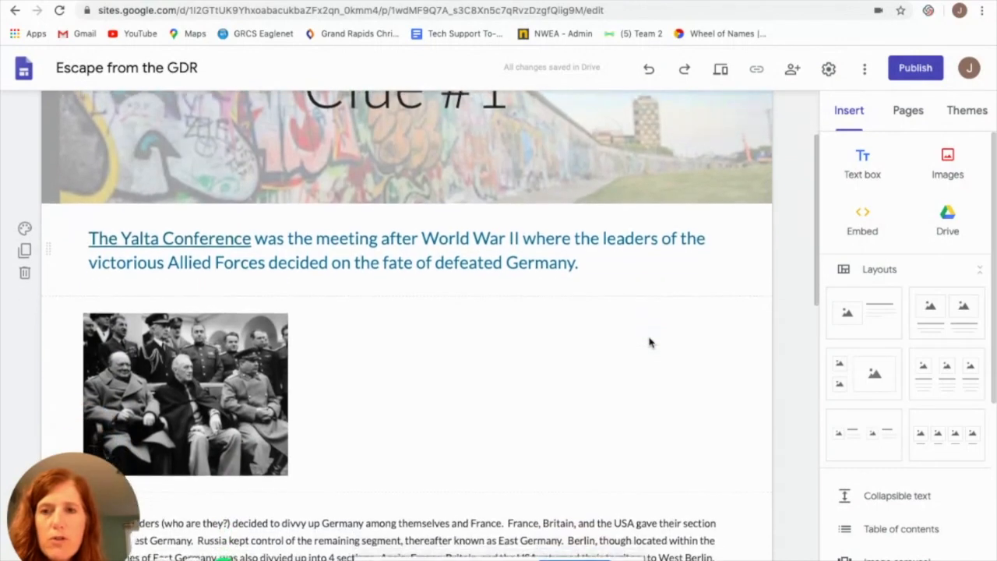
scroll(650, 343, "down", 1)
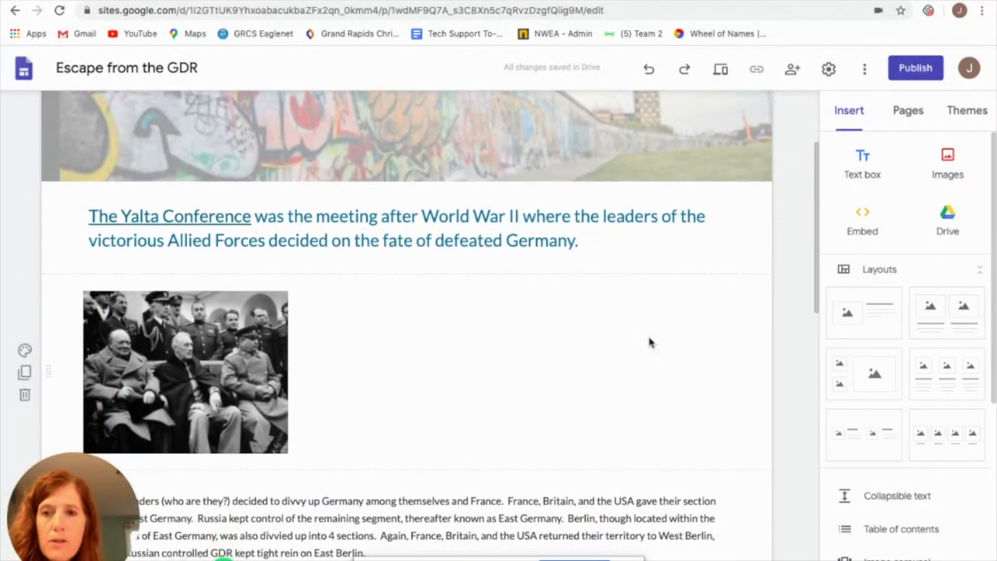
scroll(650, 343, "down", 4)
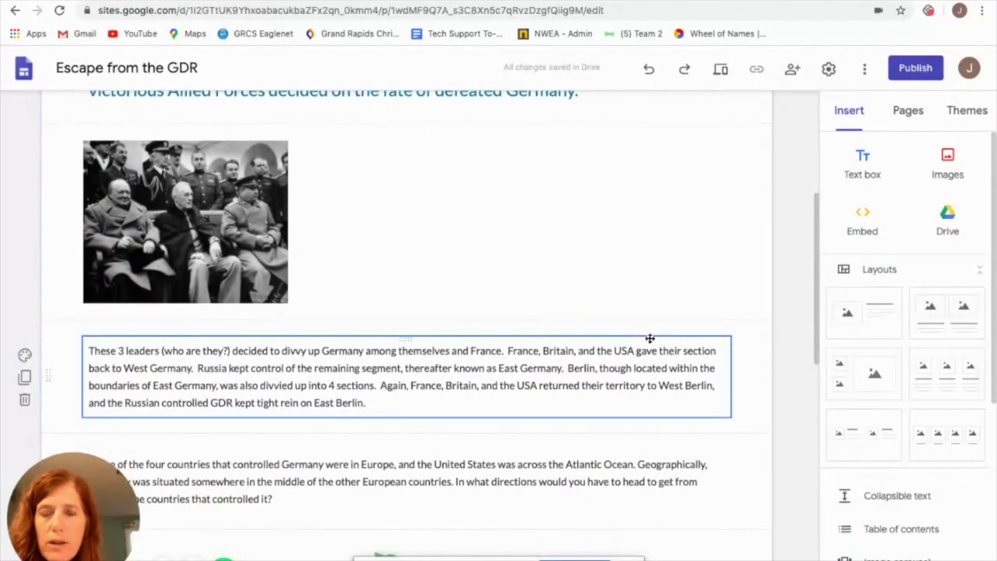
scroll(651, 338, "up", 2)
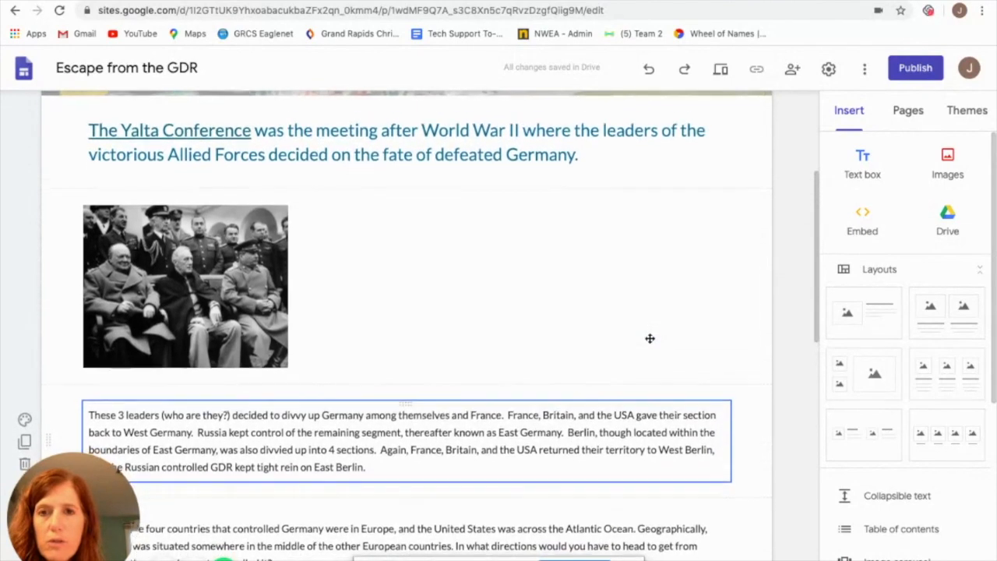
scroll(649, 338, "down", 4)
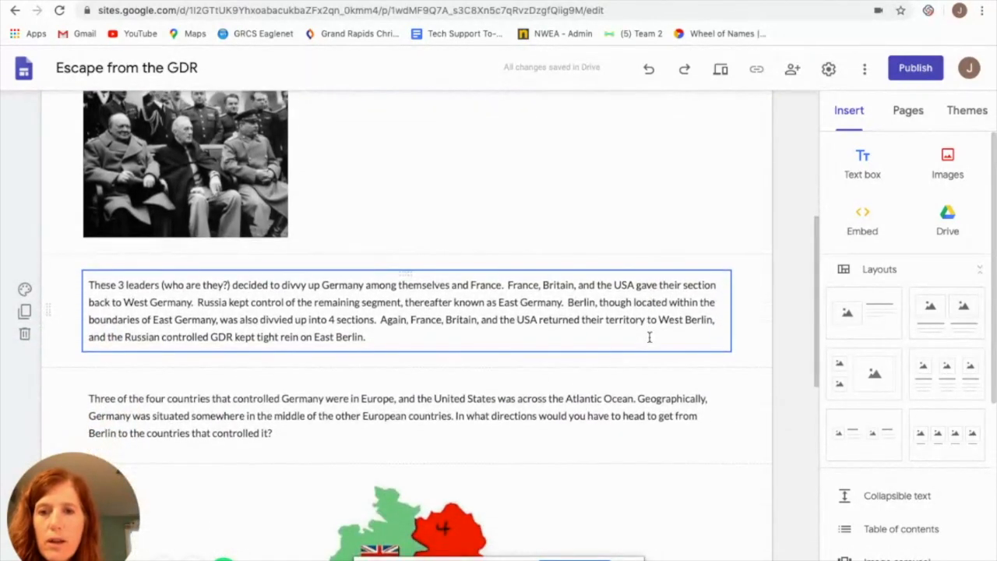
Examine the Clue #1 question about directions from Berlin together with the numbered map of Germany and the map of Europe
scroll(649, 337, "down", 2)
scroll(650, 337, "down", 2)
scroll(649, 337, "down", 3)
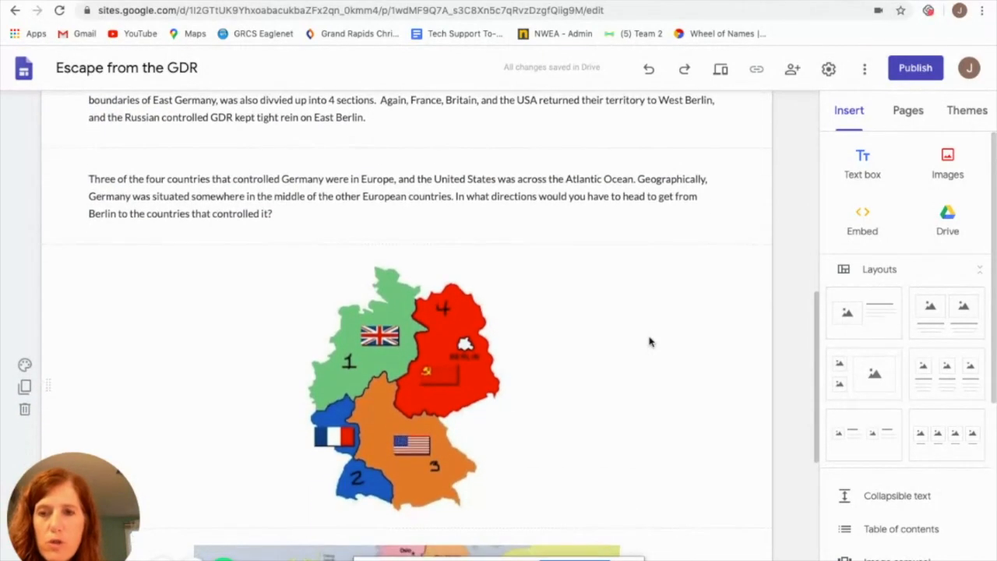
scroll(650, 341, "down", 3)
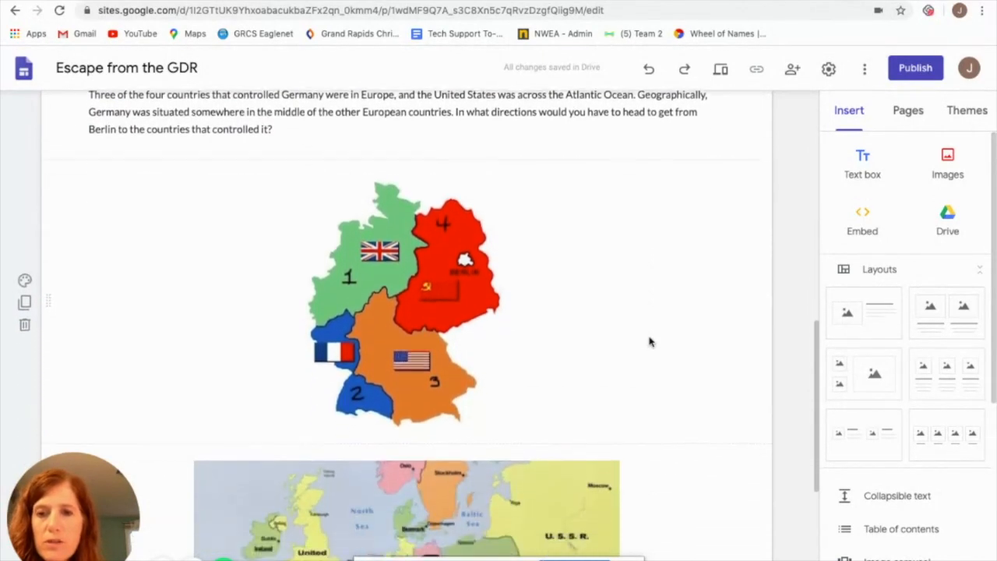
scroll(650, 341, "down", 2)
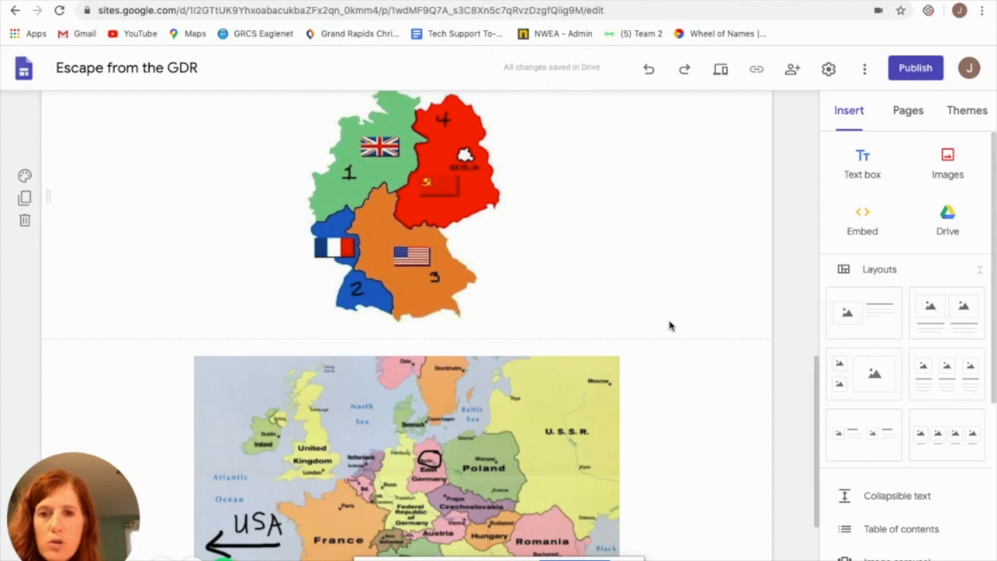
scroll(678, 356, "down", 3)
scroll(679, 358, "up", 1)
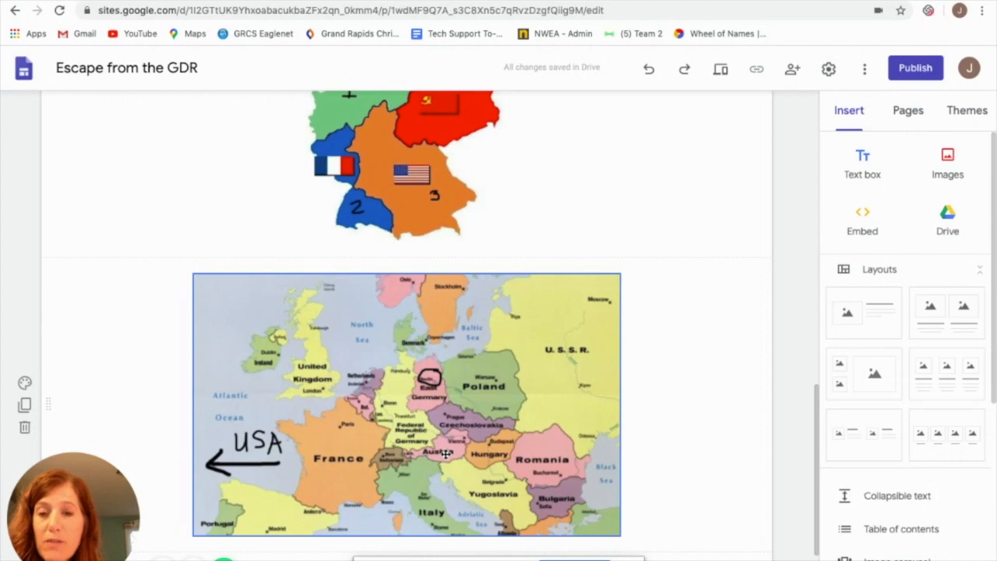
scroll(445, 452, "up", 1)
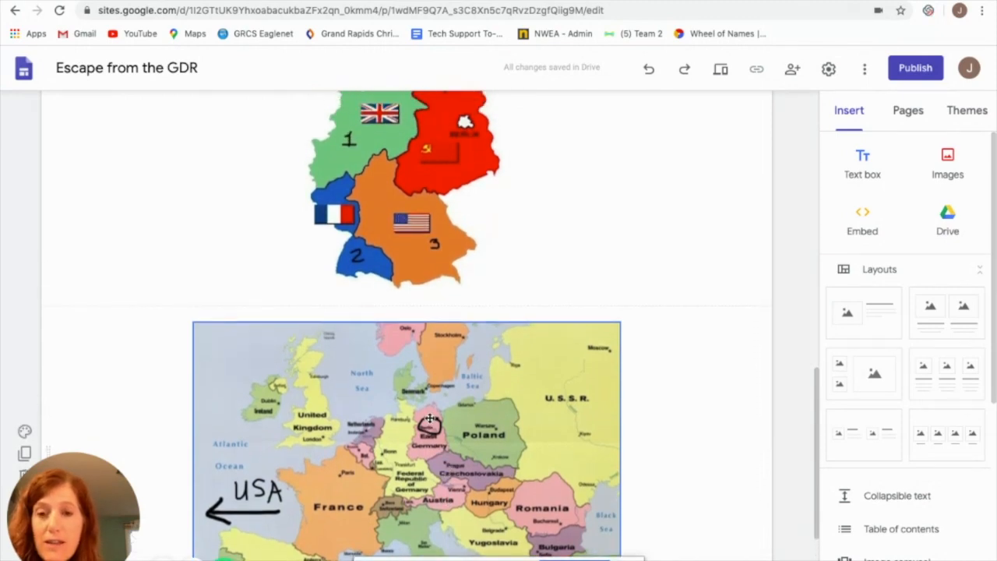
left_click(367, 281)
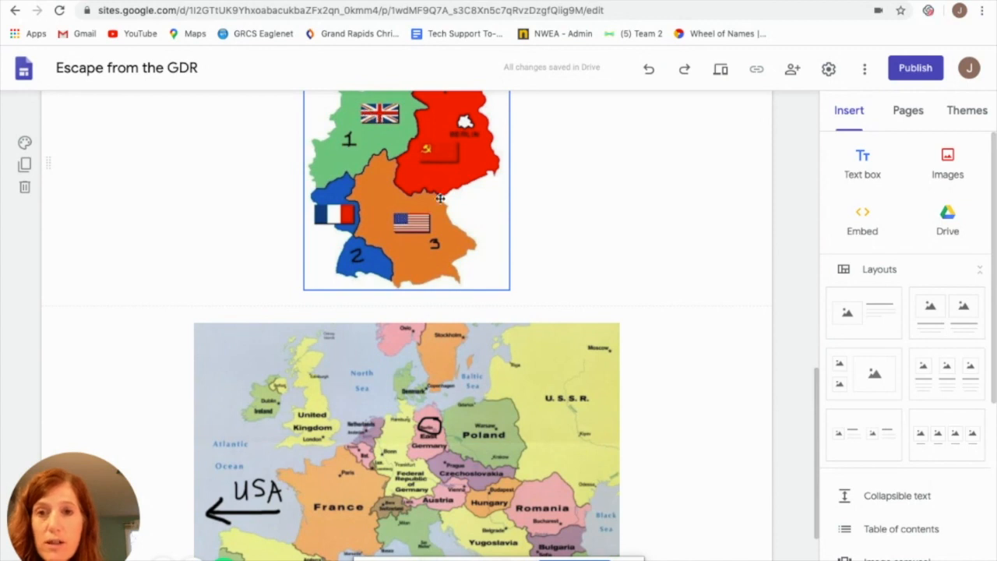
left_click(449, 393)
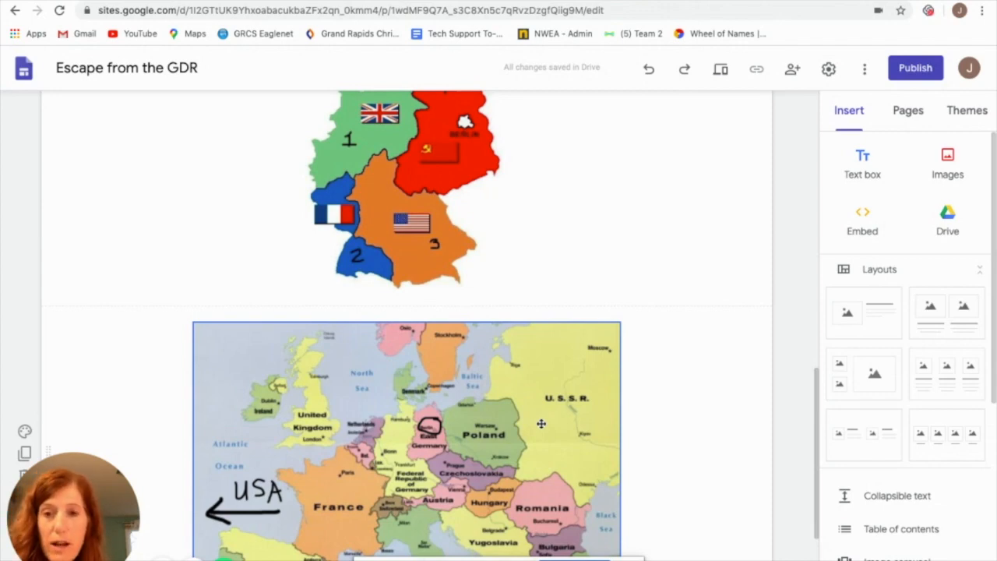
scroll(670, 389, "up", 3)
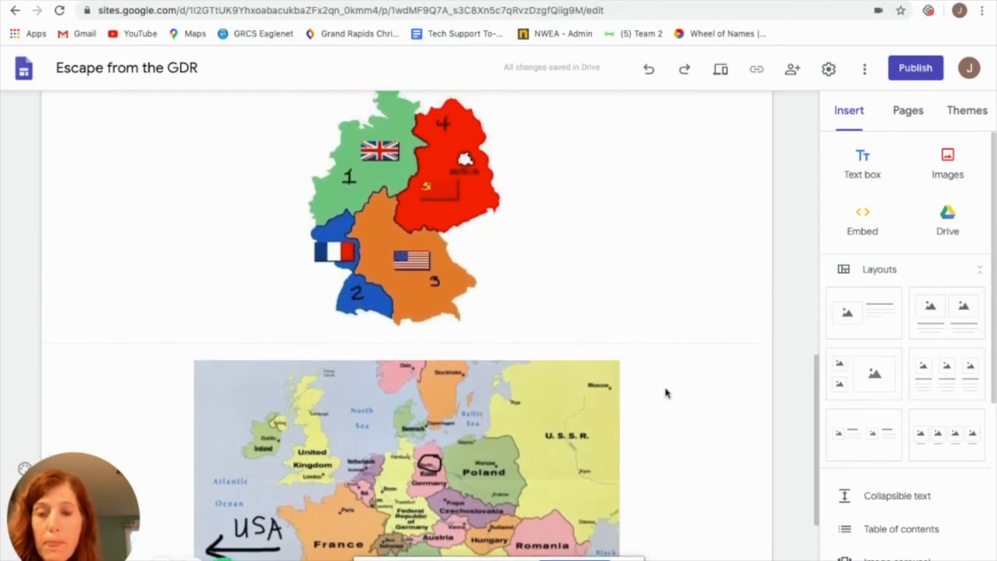
scroll(666, 393, "up", 10)
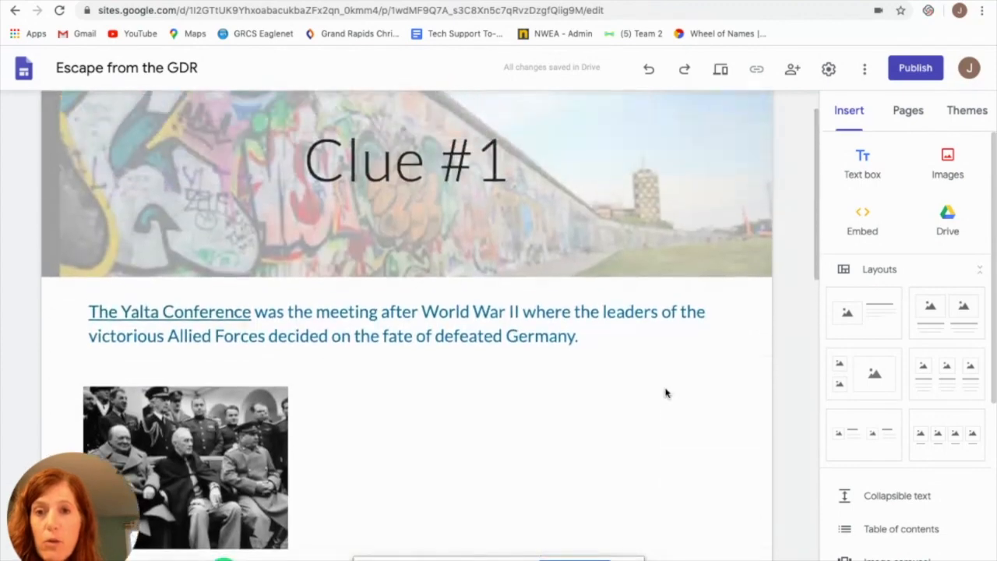
Return to the Home page and review the Lock Combinations form from Lock #1 to Lock #4
left_click(520, 117)
scroll(402, 362, "down", 4)
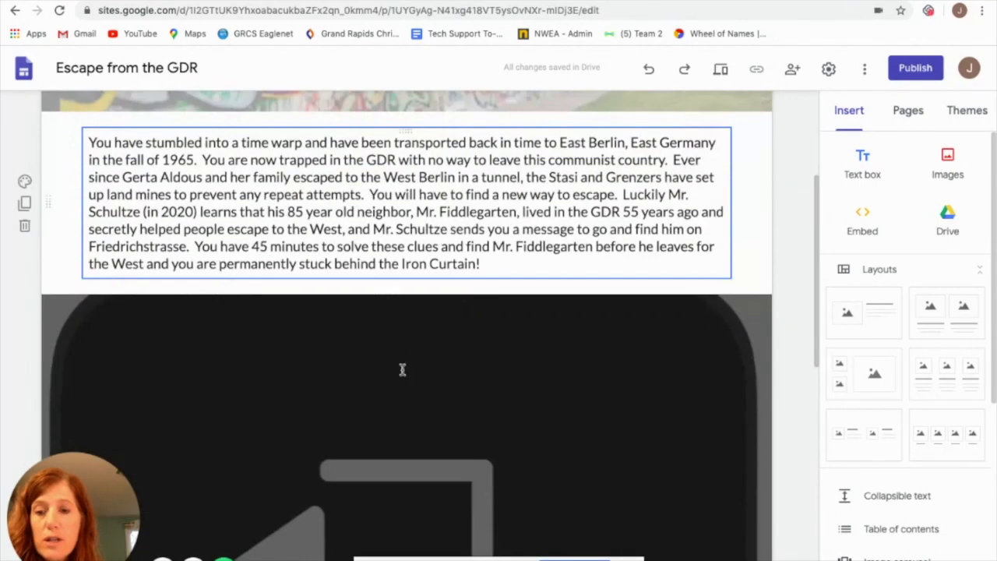
scroll(402, 362, "down", 2)
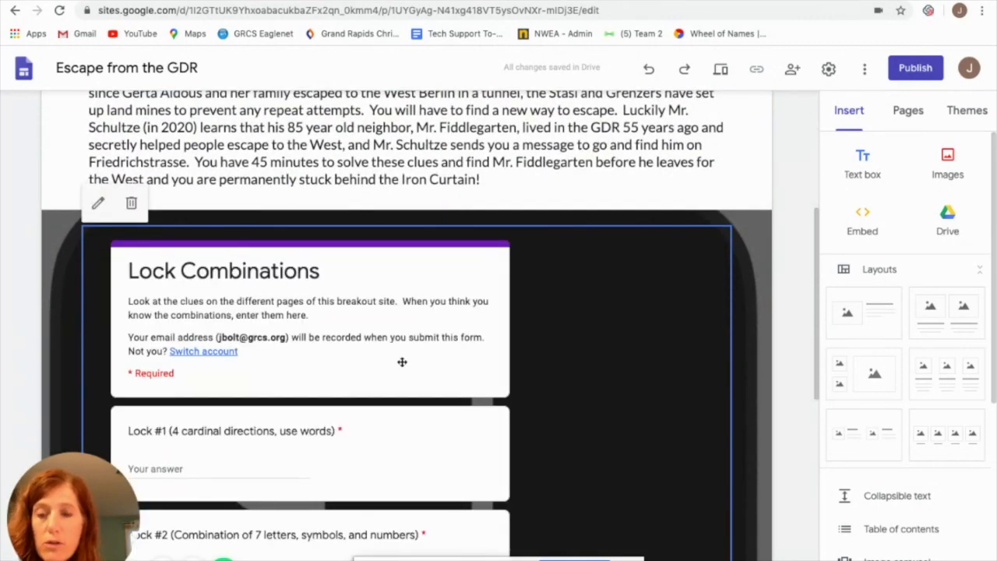
scroll(402, 362, "down", 5)
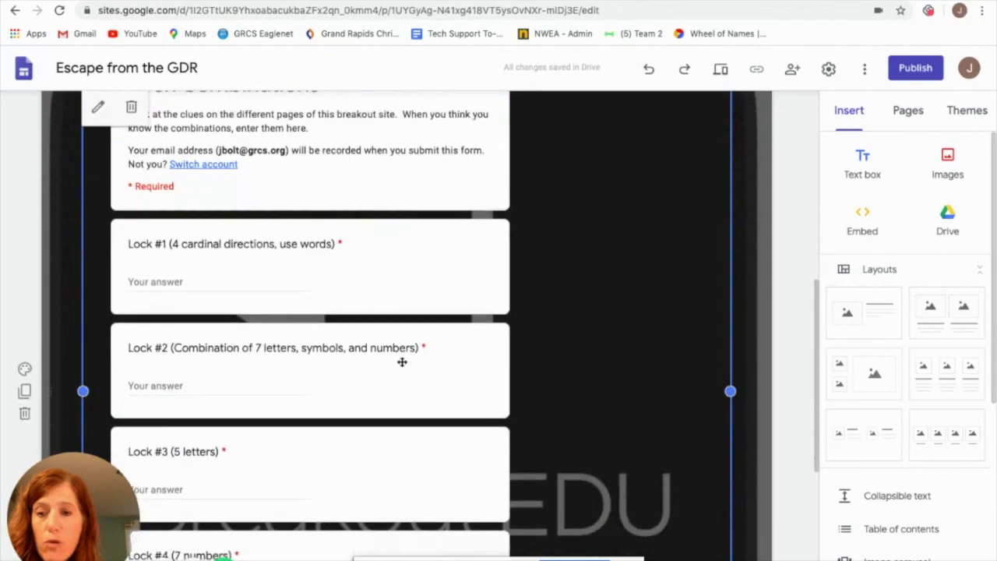
scroll(401, 362, "down", 2)
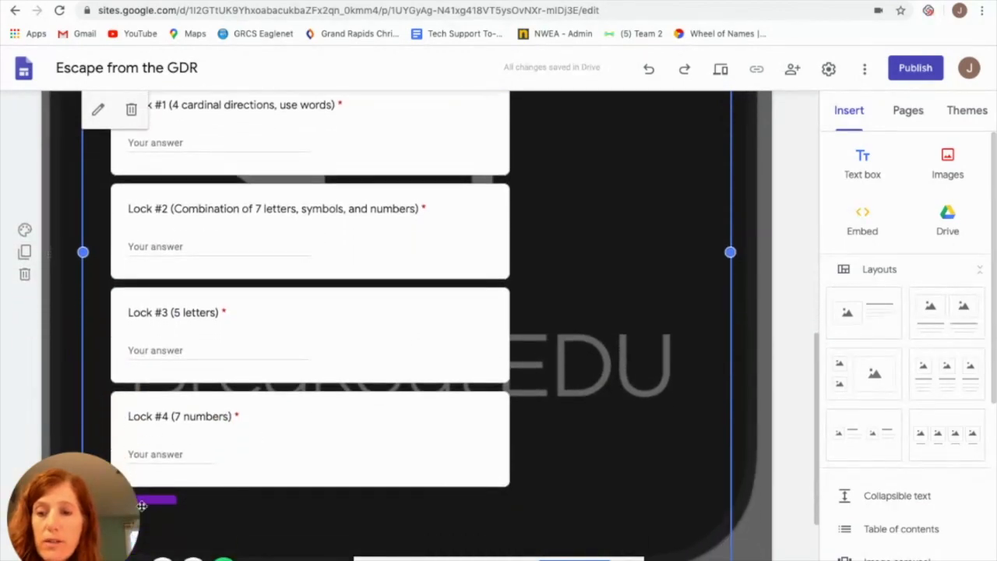
scroll(352, 447, "up", 6)
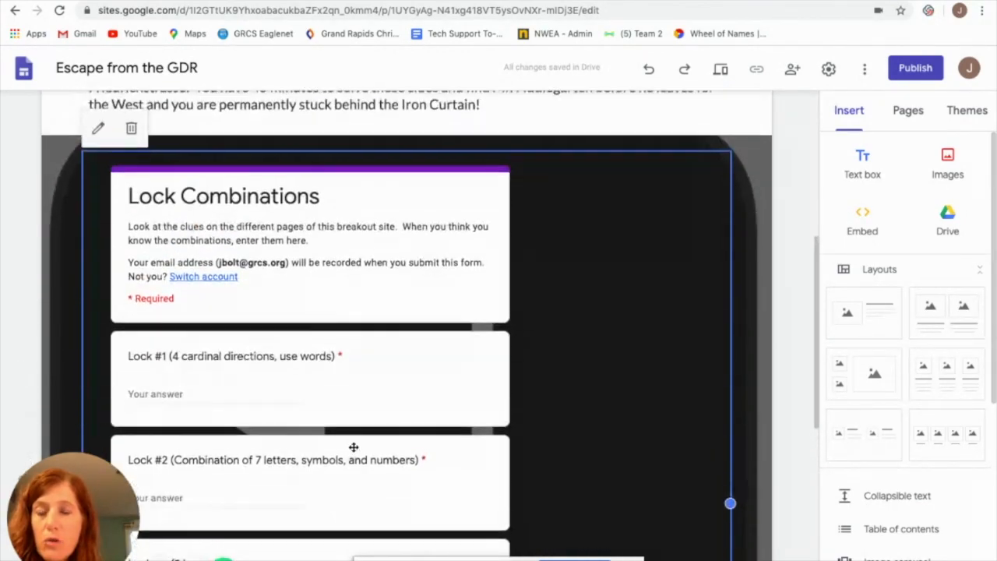
scroll(352, 448, "up", 2)
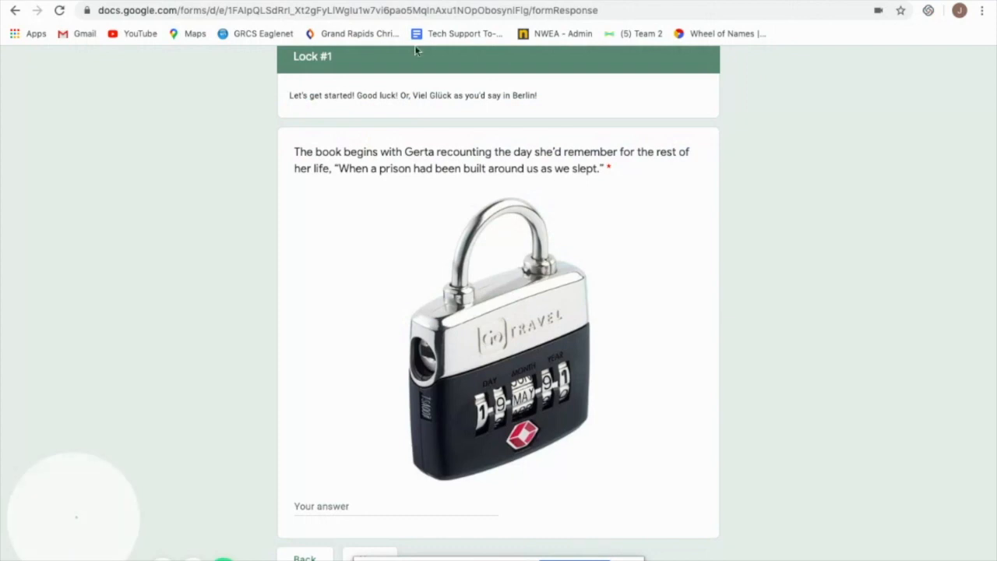
Switch to the "A Night Divided" Digital Breakout Box form, view its opening guidelines, and examine the Lock #1 question and padlock picture
scroll(411, 88, "up", 3)
left_click(14, 11)
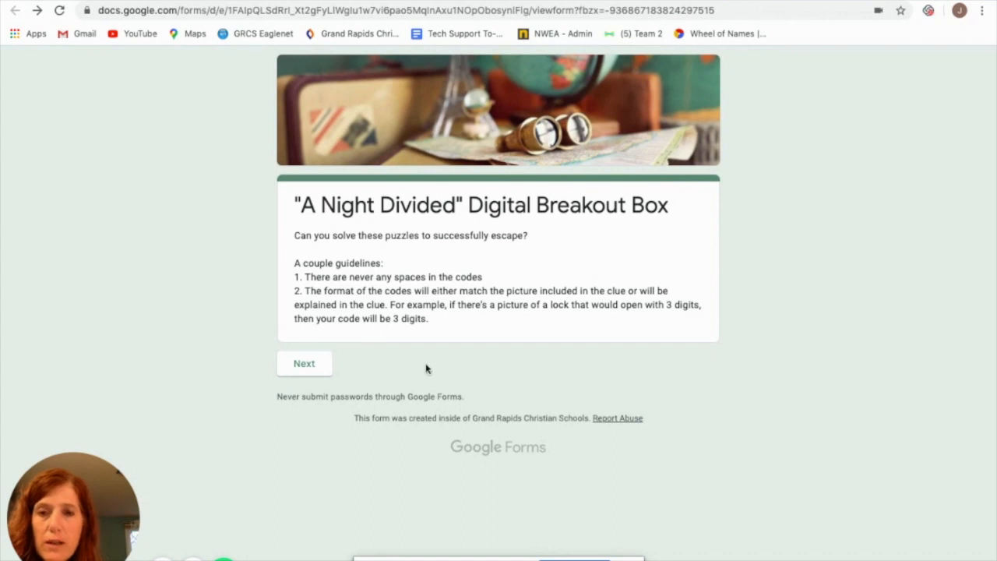
left_click(305, 370)
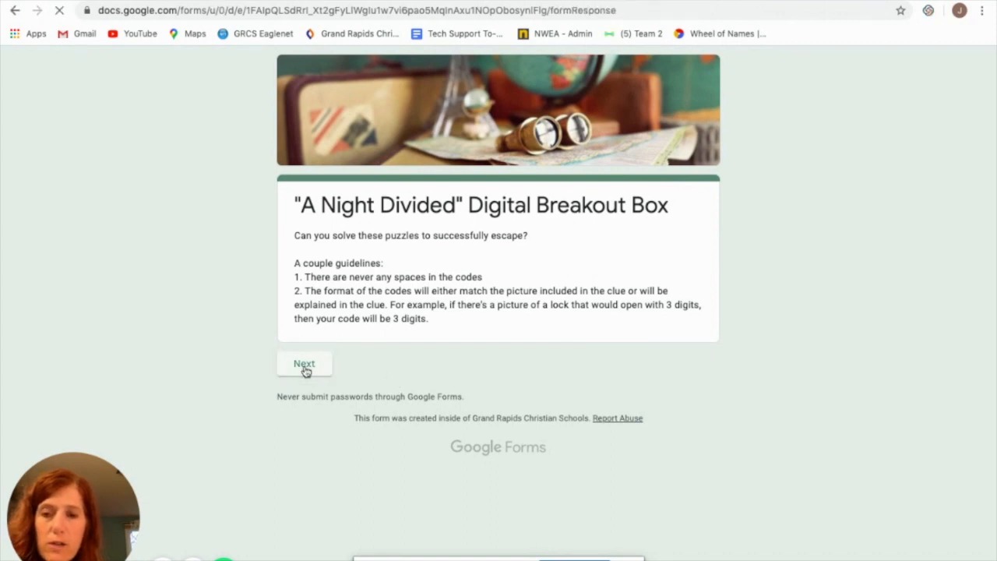
scroll(305, 362, "down", 1)
scroll(304, 361, "down", 3)
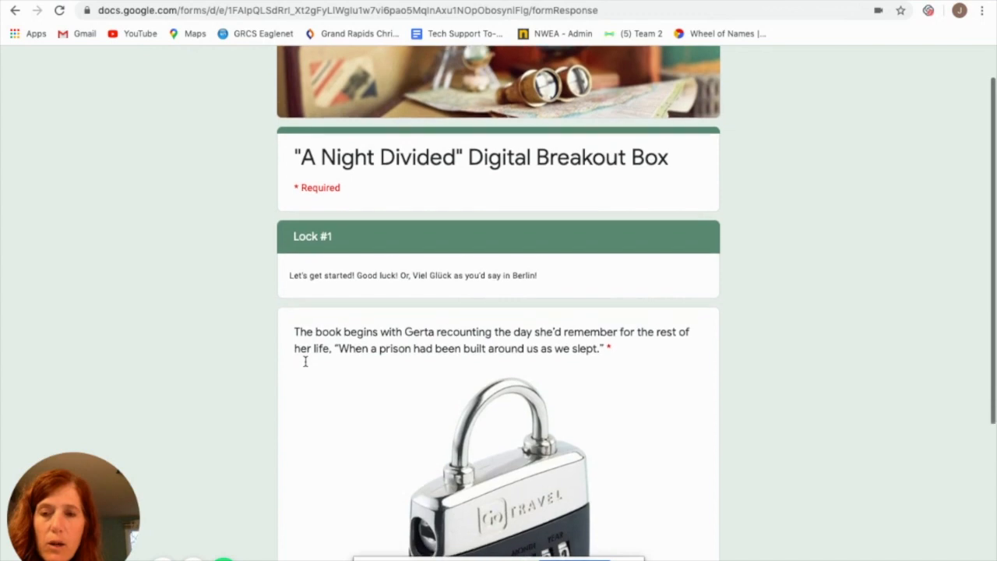
scroll(305, 366, "down", 1)
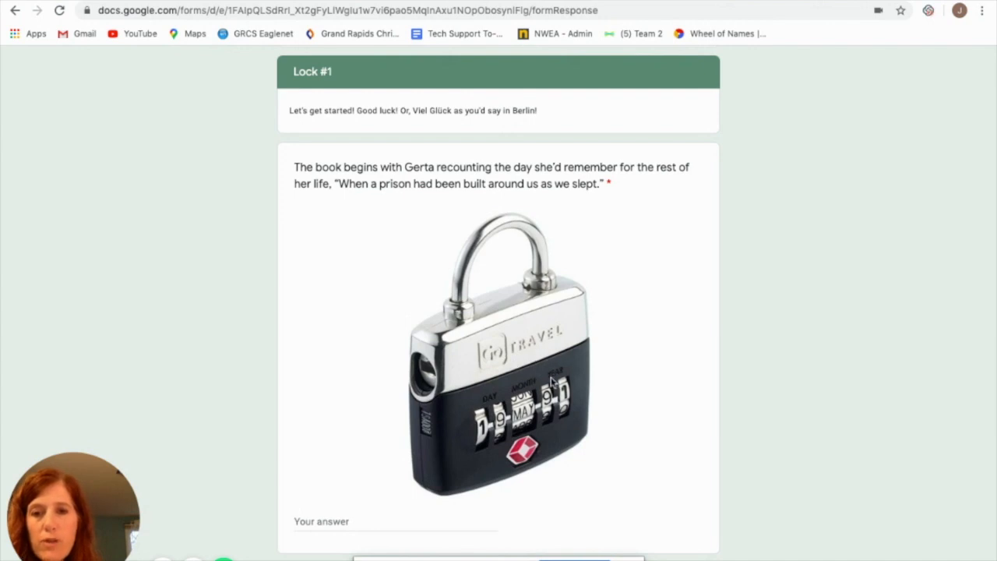
scroll(552, 382, "down", 1)
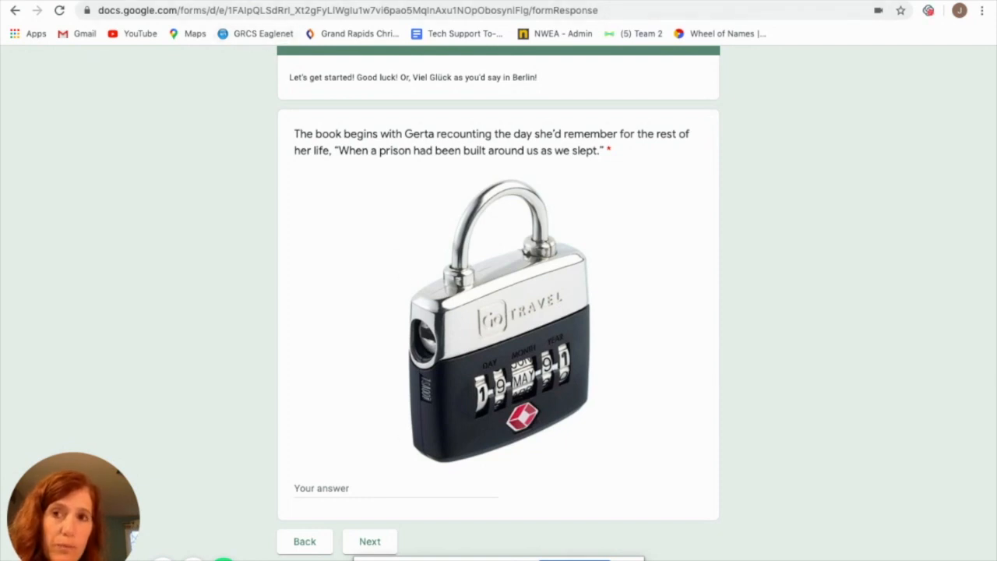
Switch to the existing two-section form titled Test and look over its Lock #1 and Lock #2 questions
left_click(234, 0)
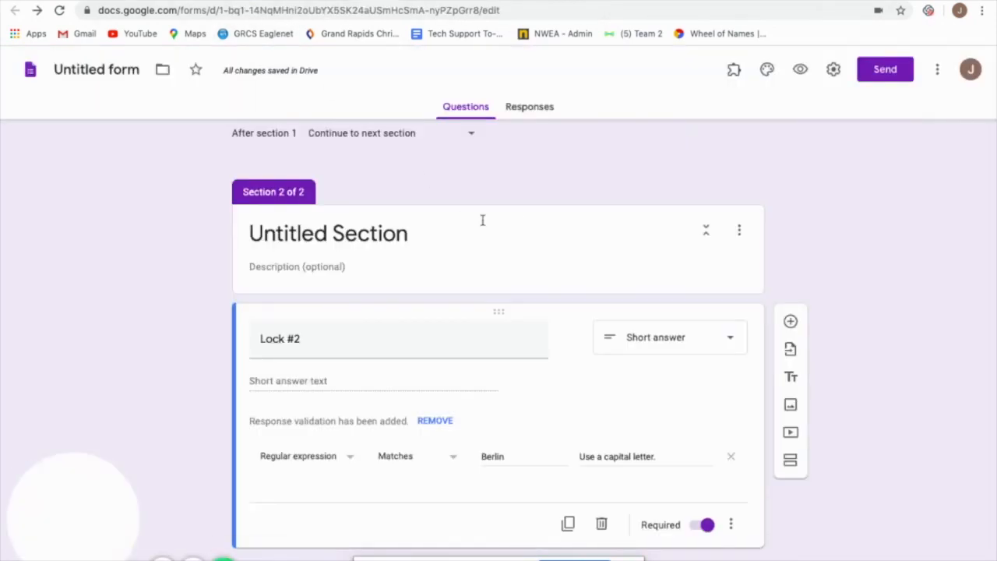
scroll(675, 265, "up", 2)
scroll(675, 267, "up", 2)
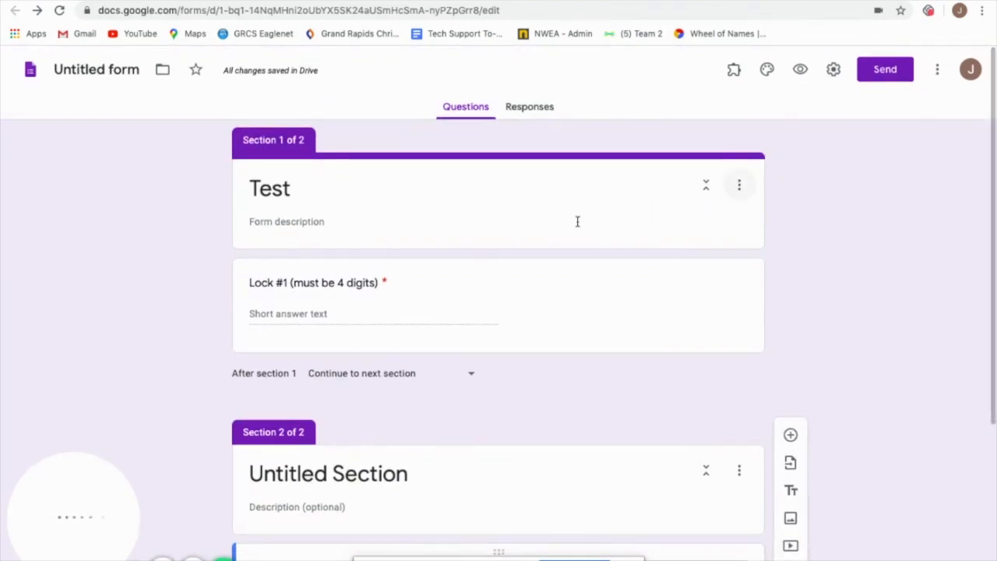
Create a new blank Google Form from Google Drive and title it "Test"
left_click(187, 1)
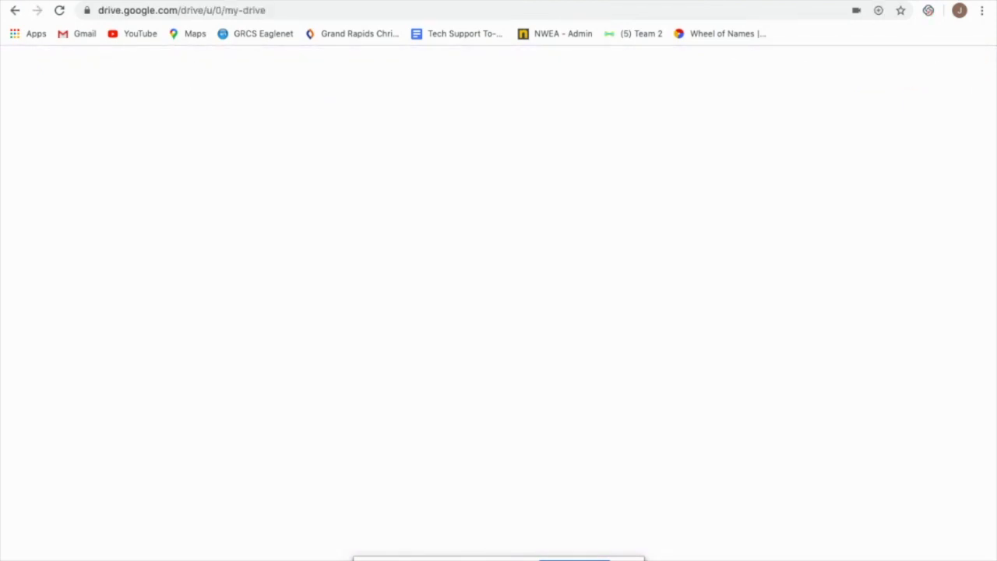
left_click(60, 118)
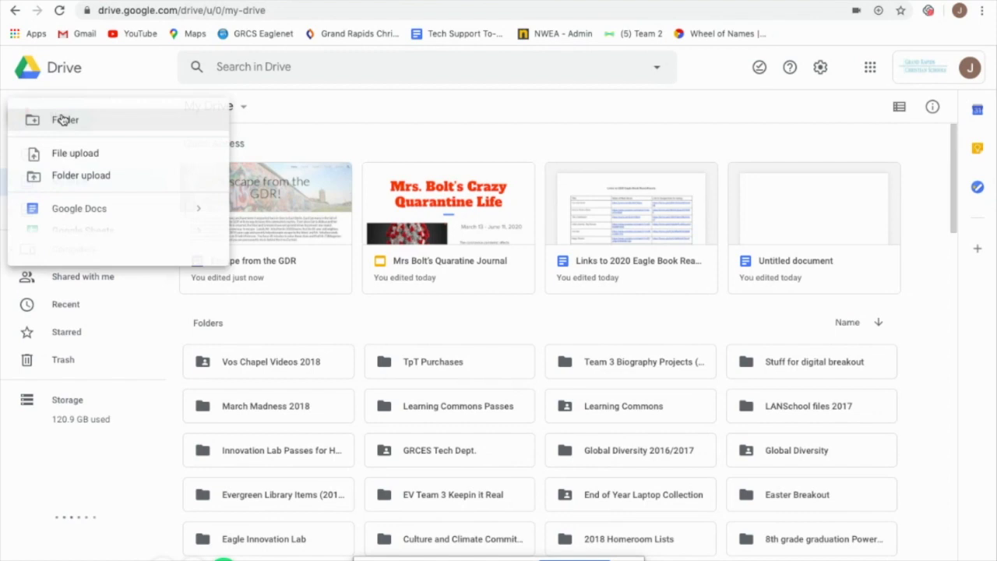
mouse_move(204, 278)
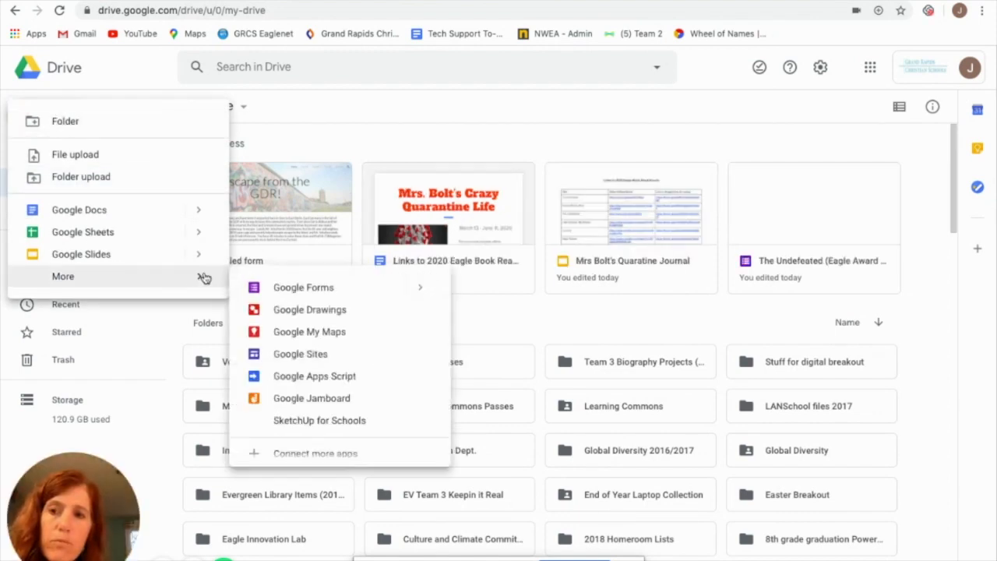
left_click(287, 287)
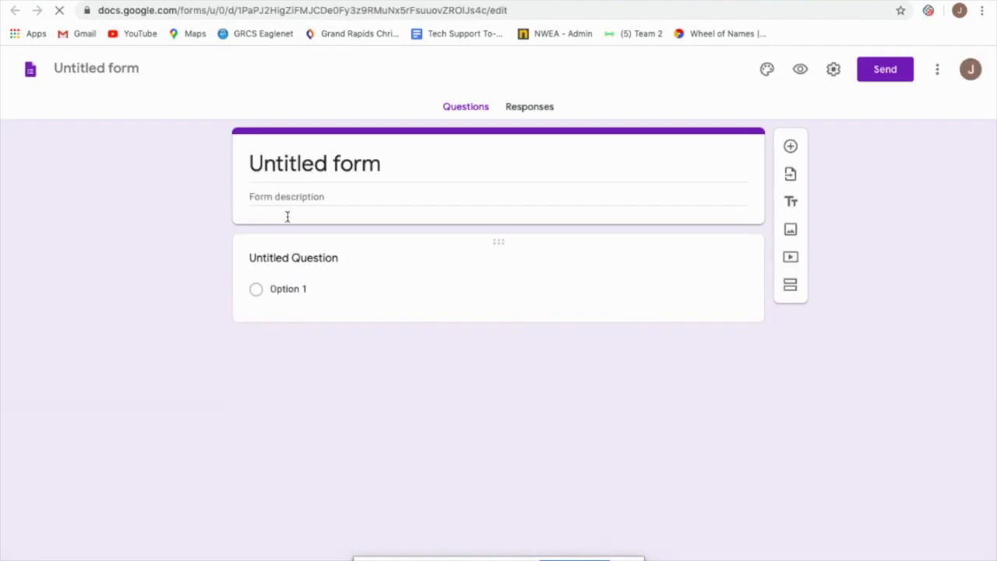
left_click(383, 165)
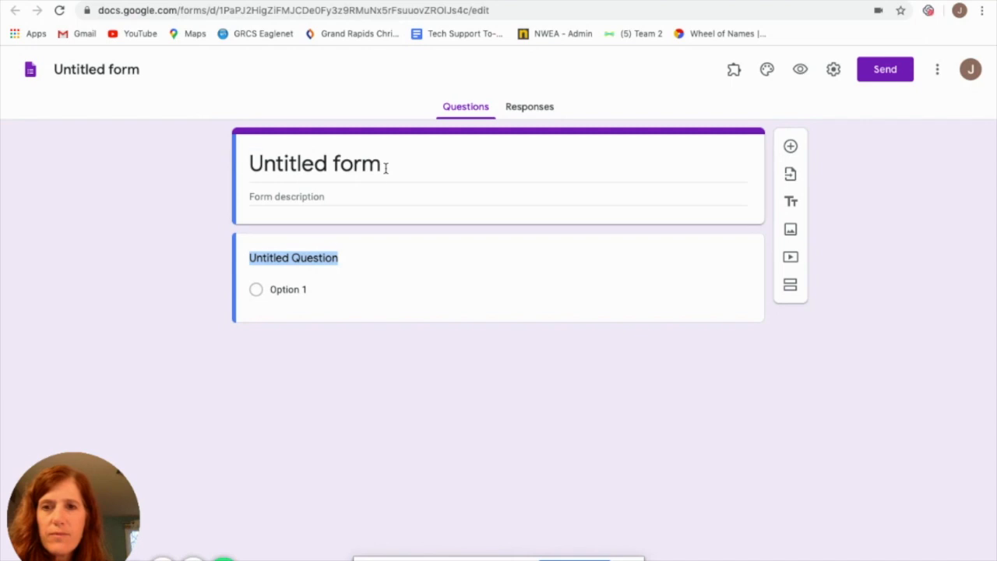
left_click(385, 166)
type("Test")
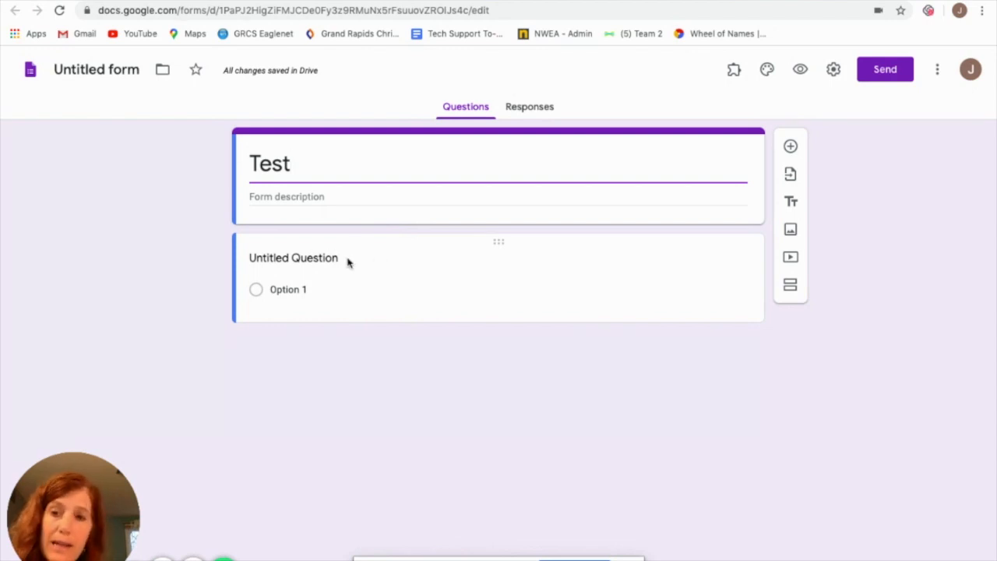
Add a new question to the form and delete the default untitled question beneath it
left_click(789, 146)
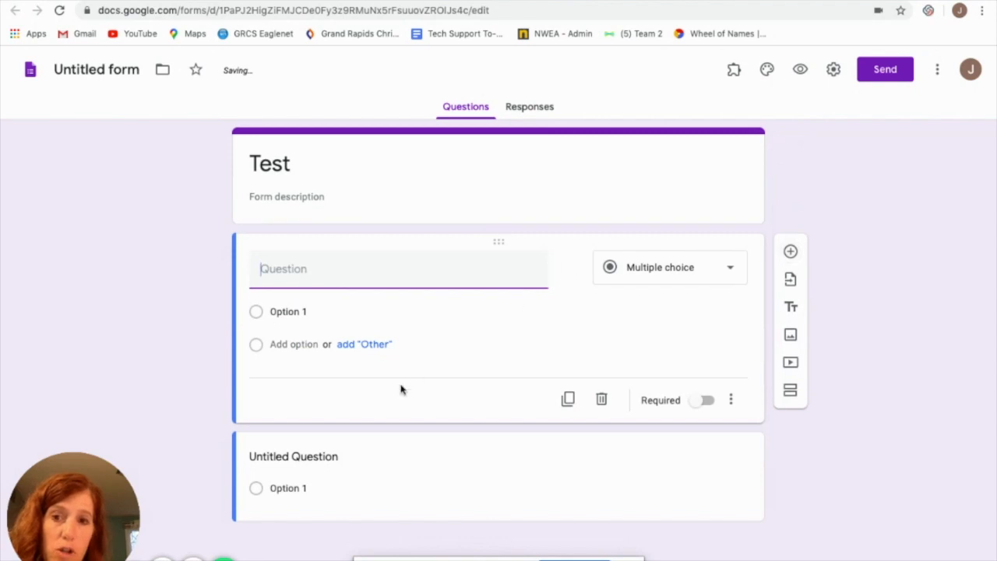
left_click(643, 465)
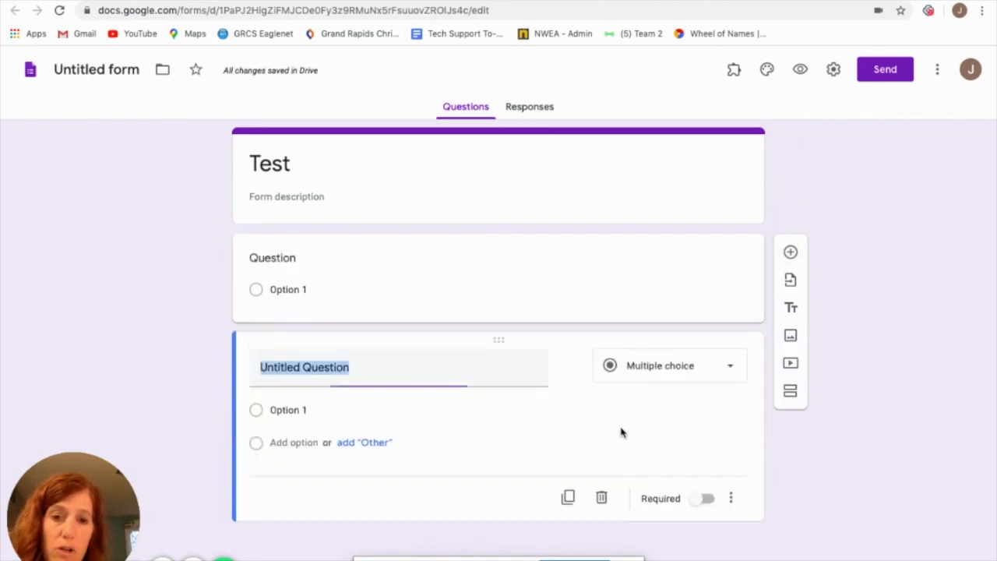
left_click(604, 497)
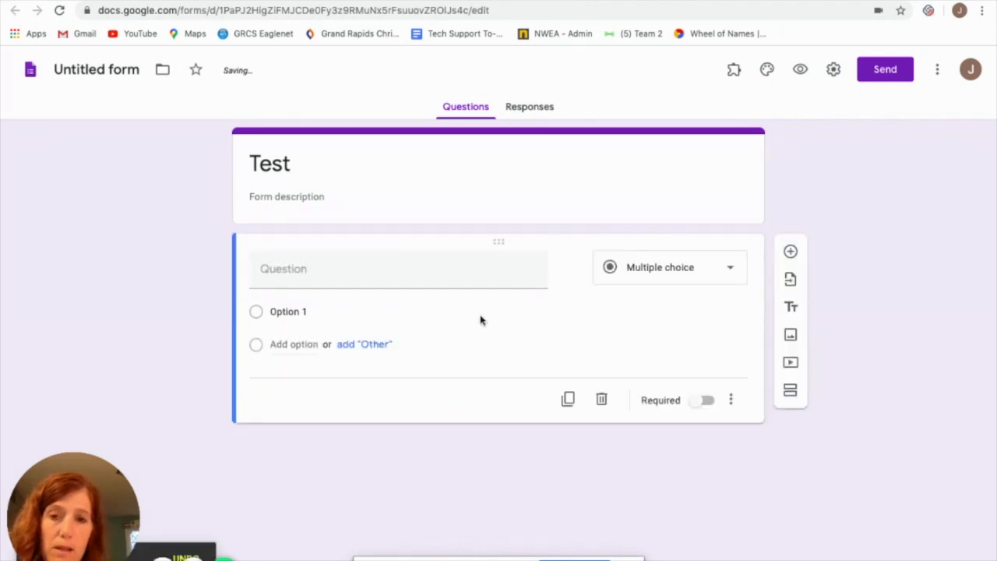
Change the question to a required short answer and turn on its response validation
left_click(730, 270)
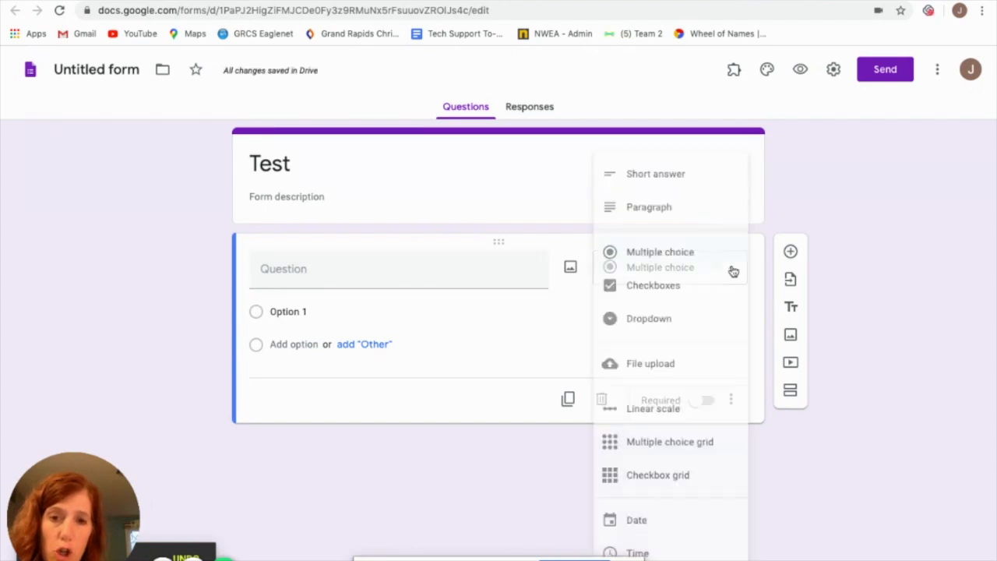
left_click(660, 173)
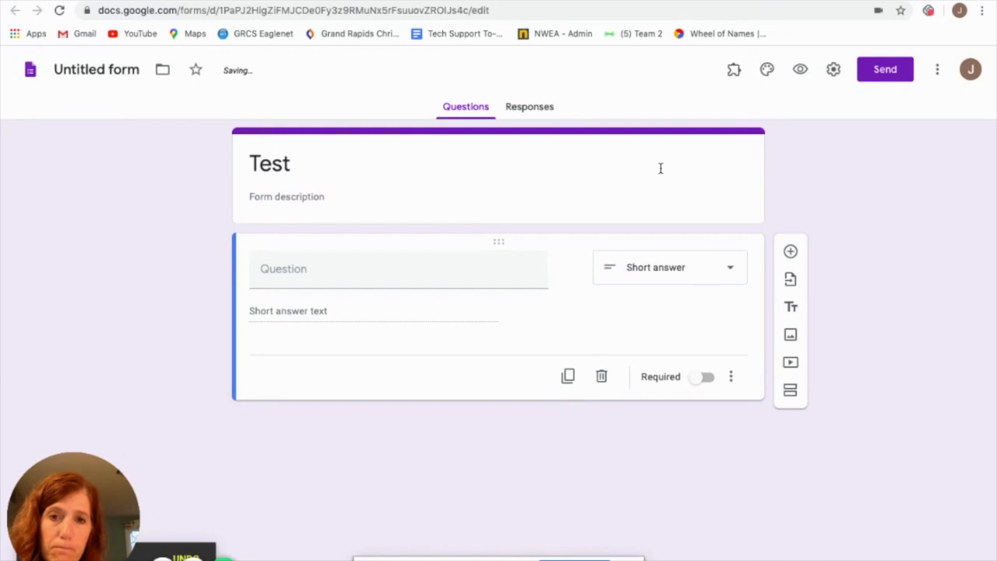
left_click(700, 381)
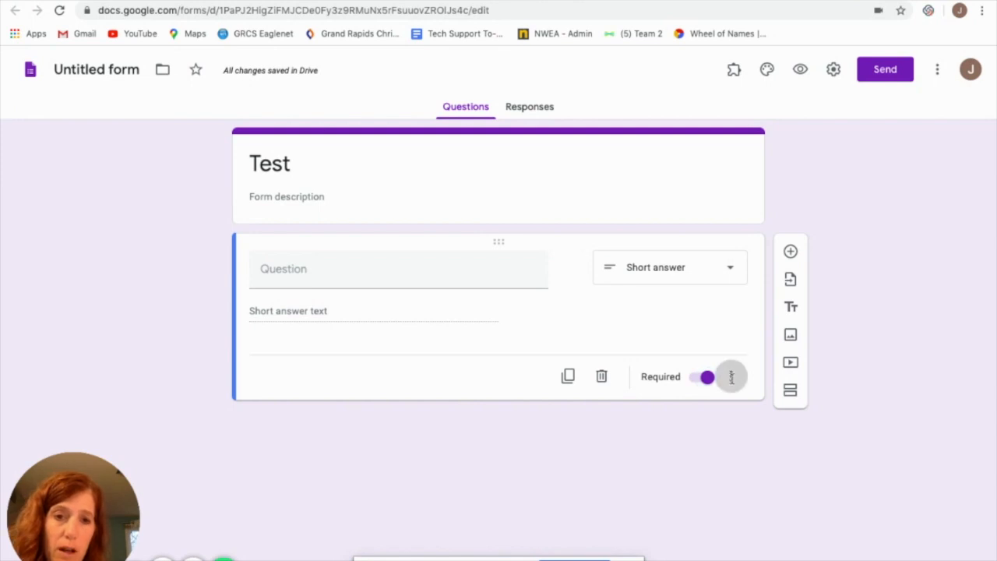
left_click(731, 378)
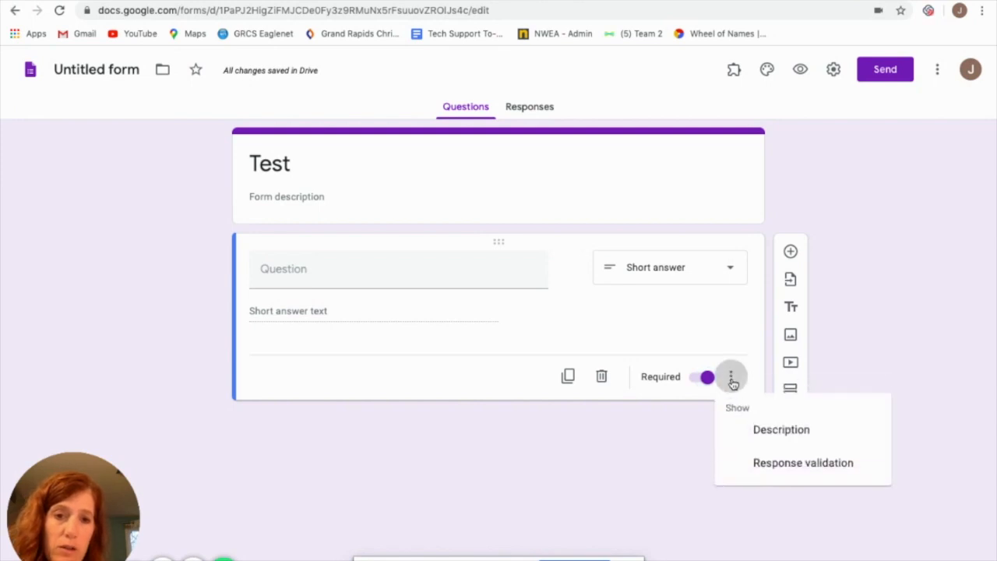
left_click(773, 465)
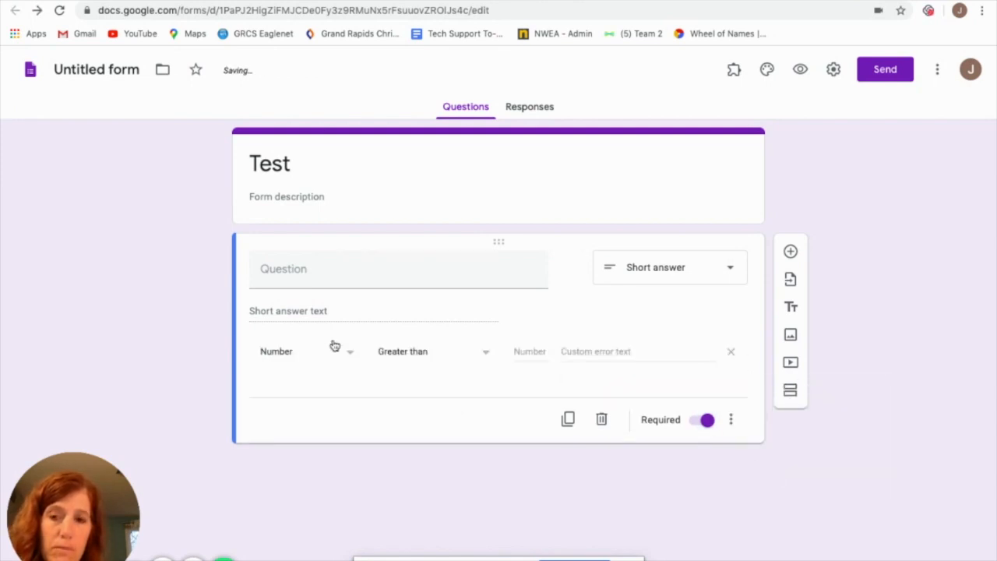
Title the question "Lock #1 (4 digit #)"
left_click(269, 265)
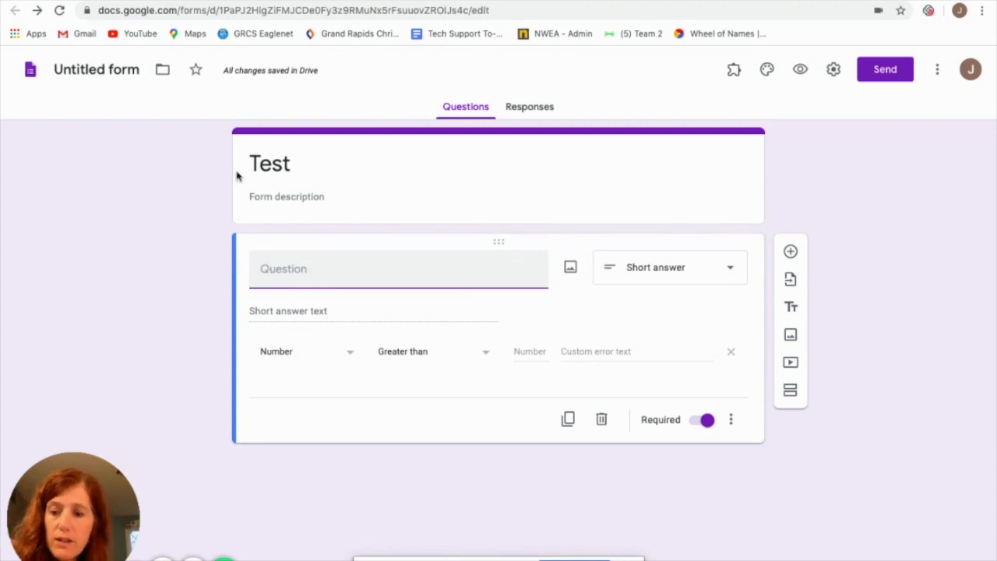
type("Lok")
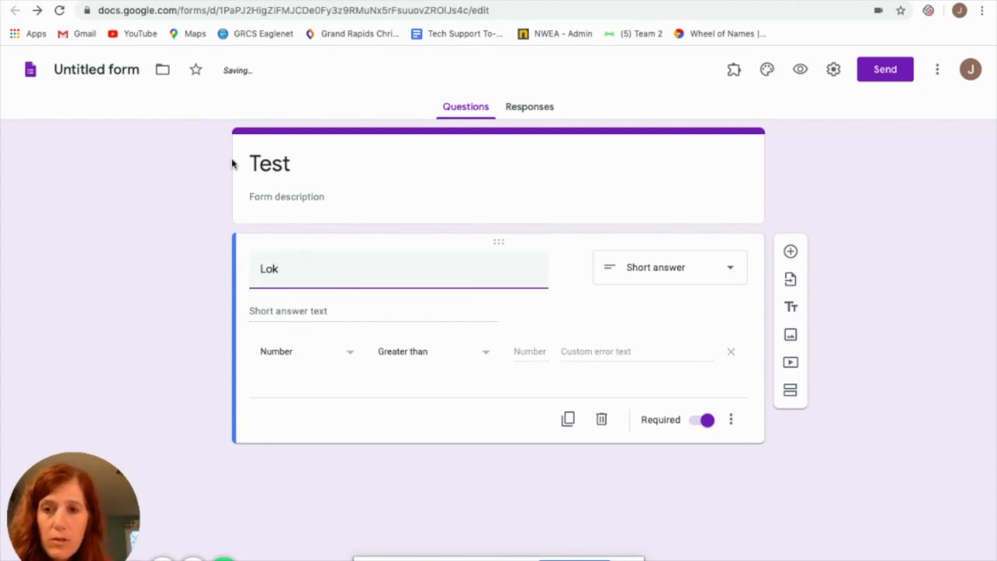
type("c#1 (")
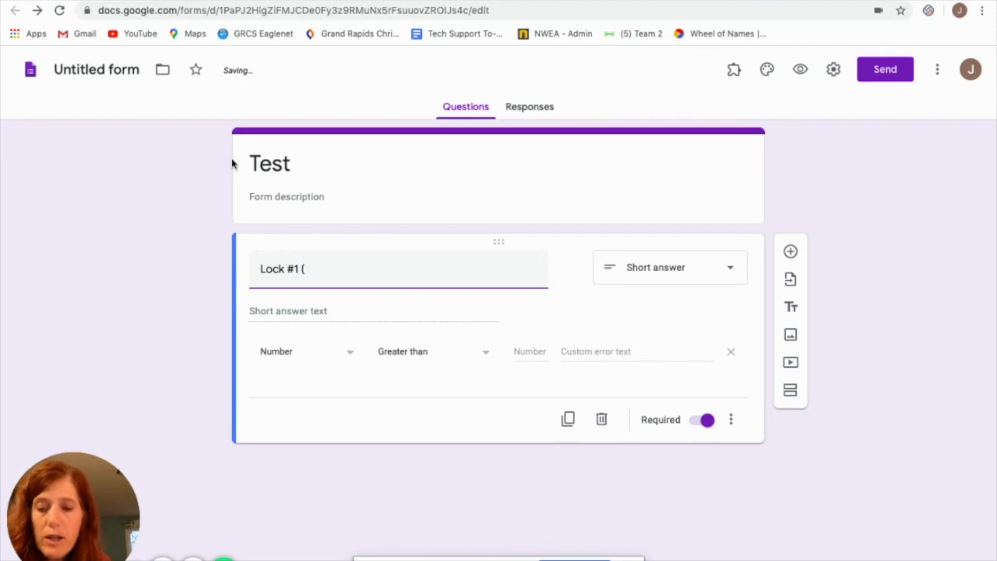
type("4 digit #")
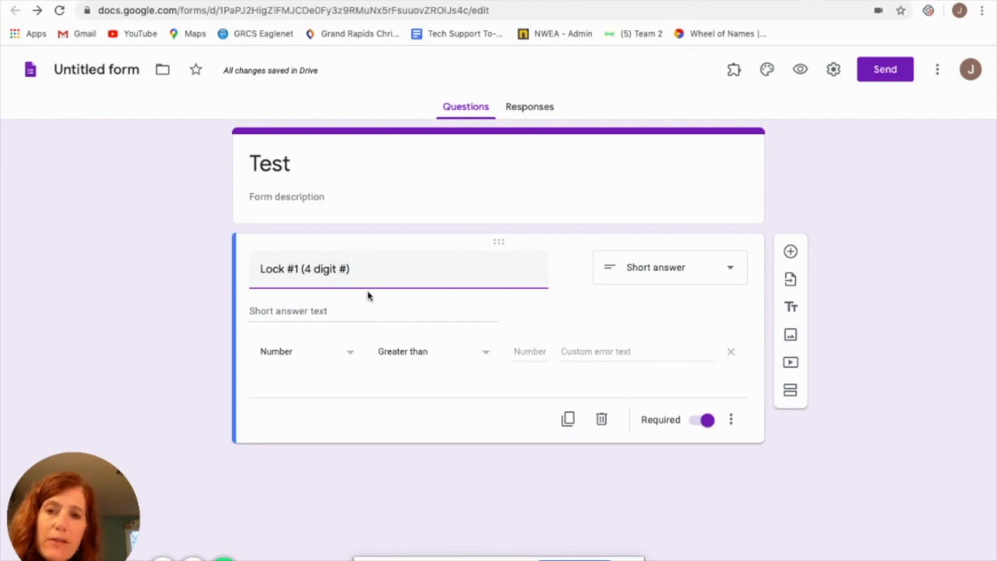
Set the Lock #1 response validation to a number equal to 1234
left_click(351, 356)
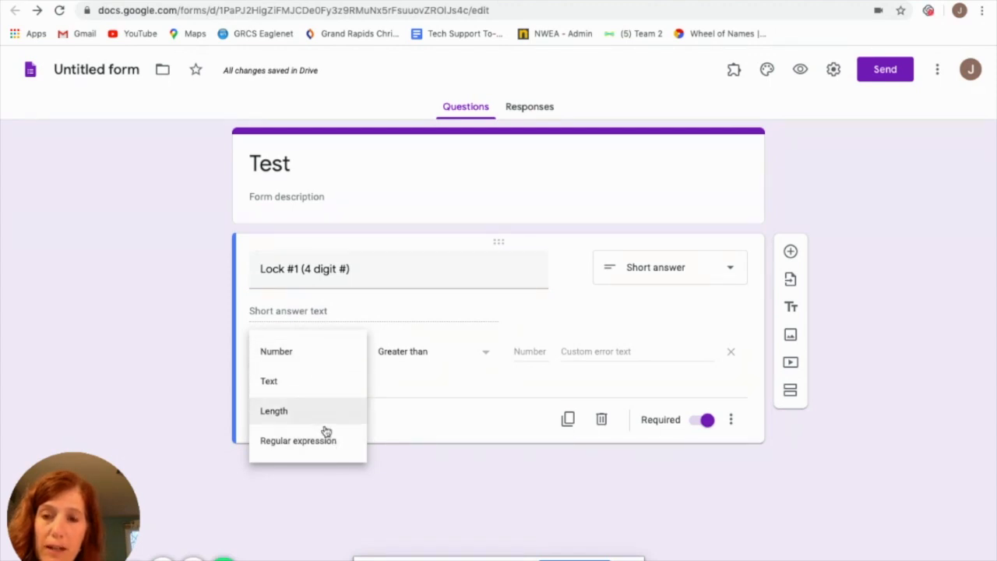
left_click(282, 355)
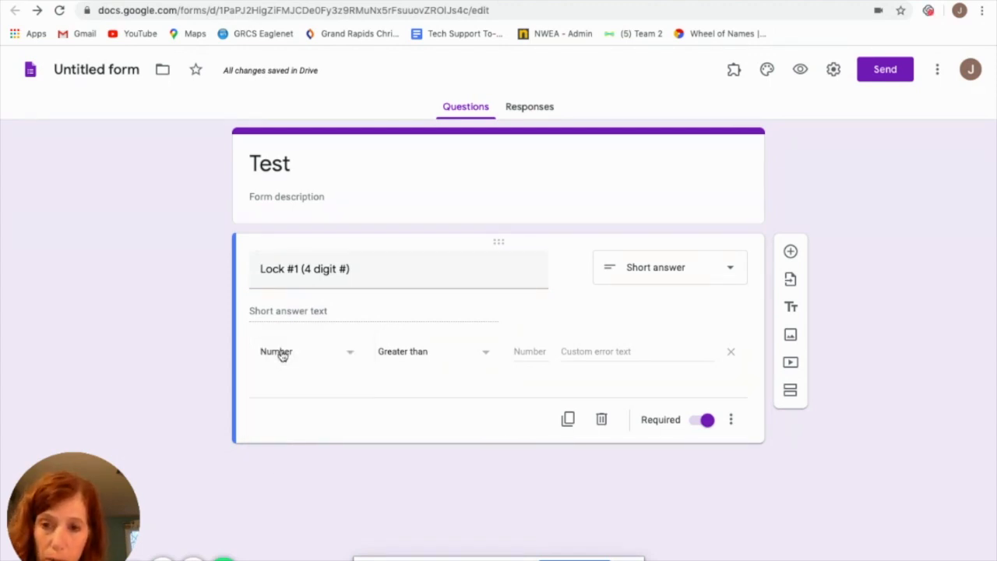
left_click(487, 355)
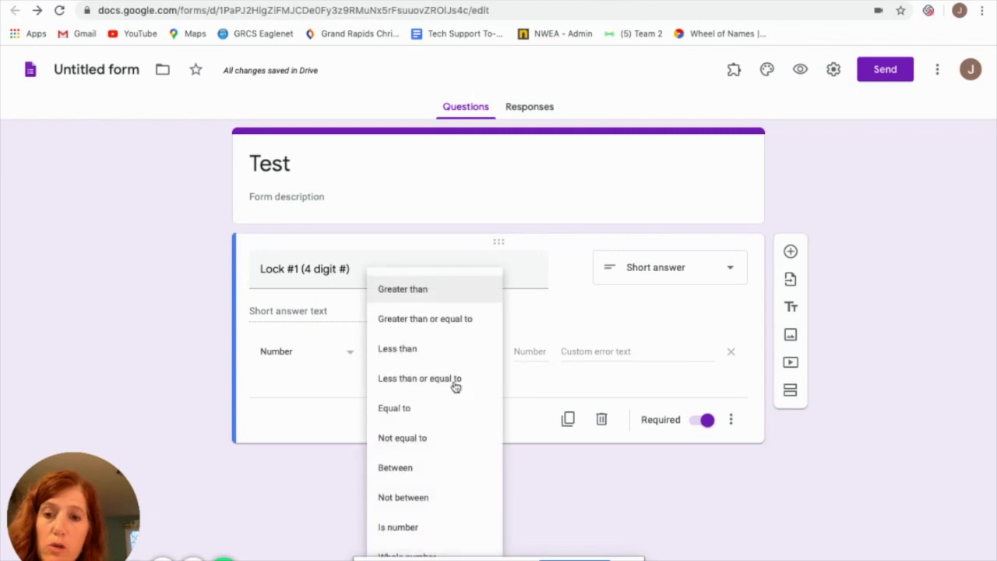
left_click(398, 411)
left_click(514, 352)
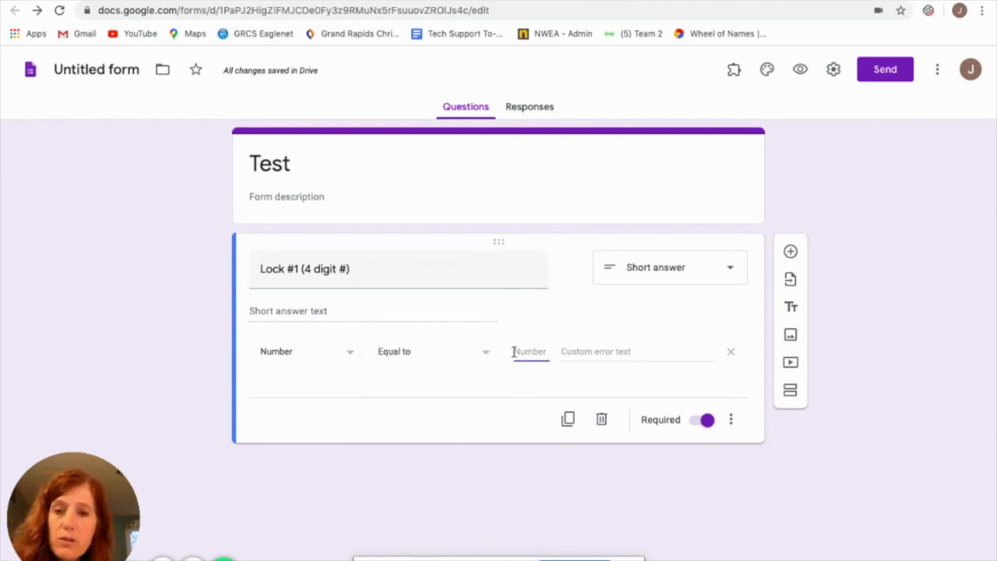
type("1234")
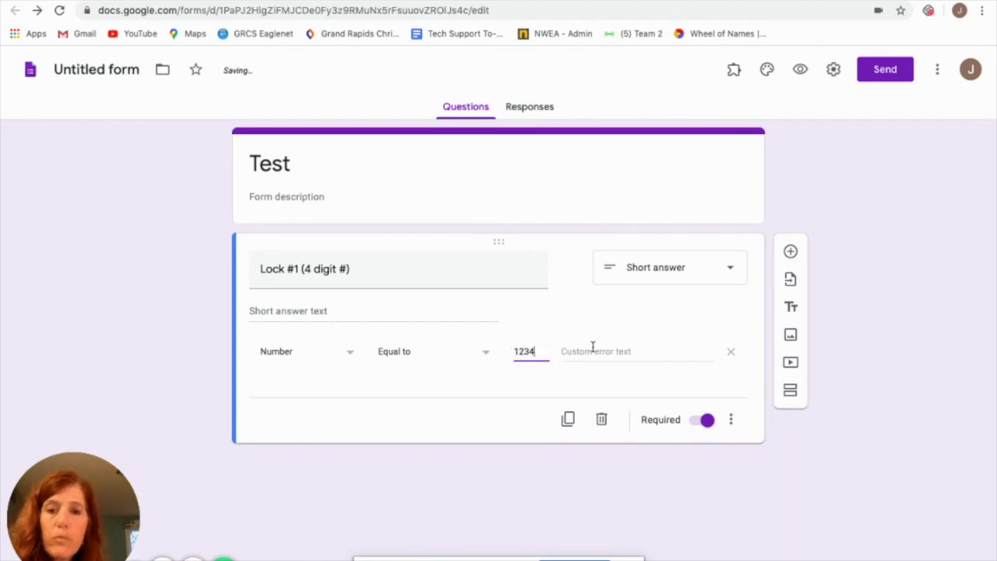
Enter "Try again. Don't use commas." as the custom error text for Lock #1
left_click(563, 351)
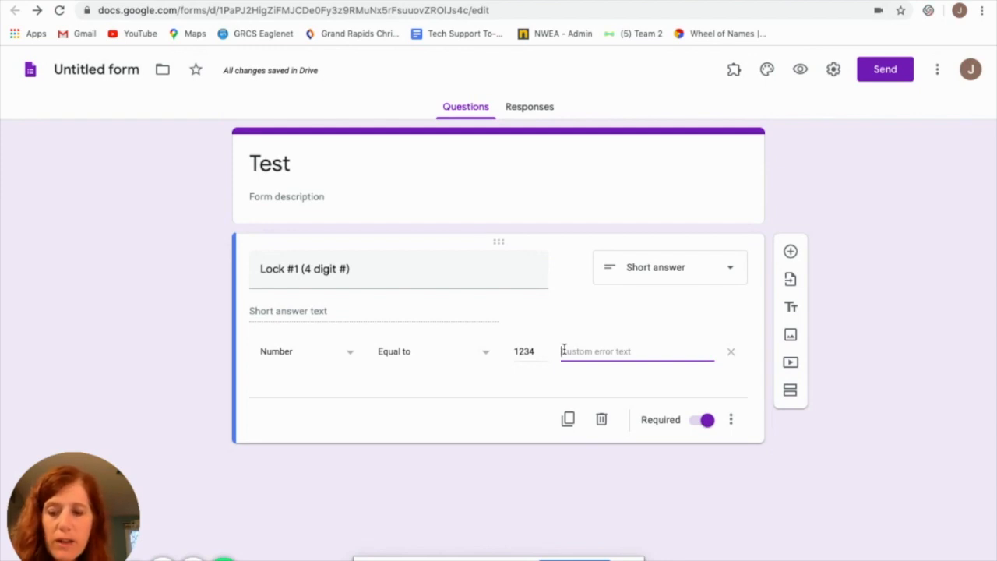
type("Try again.")
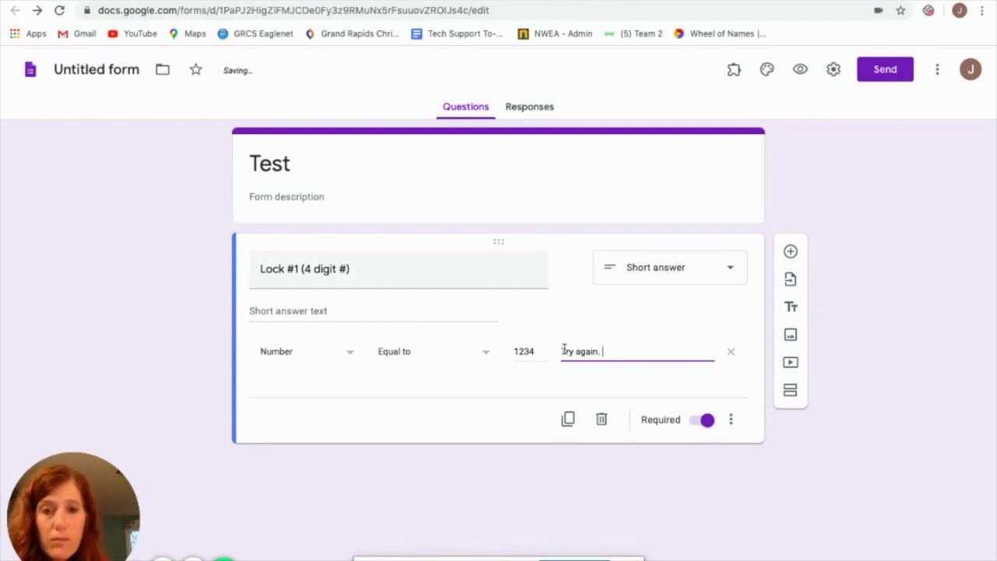
type("  Don't use commas.")
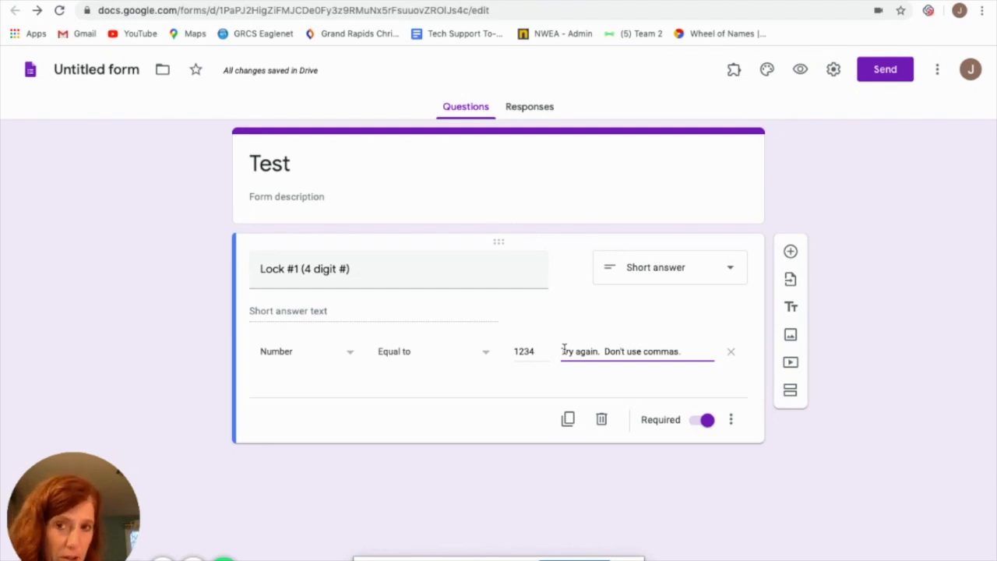
Add a second section after Lock #1 and insert a new short answer question in it
left_click(790, 395)
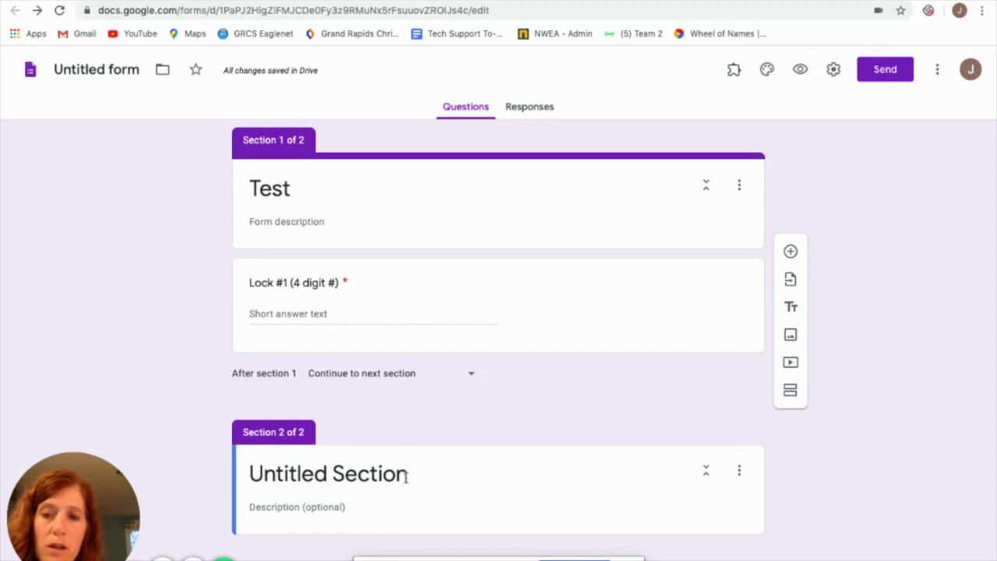
left_click(738, 471)
left_click(868, 411)
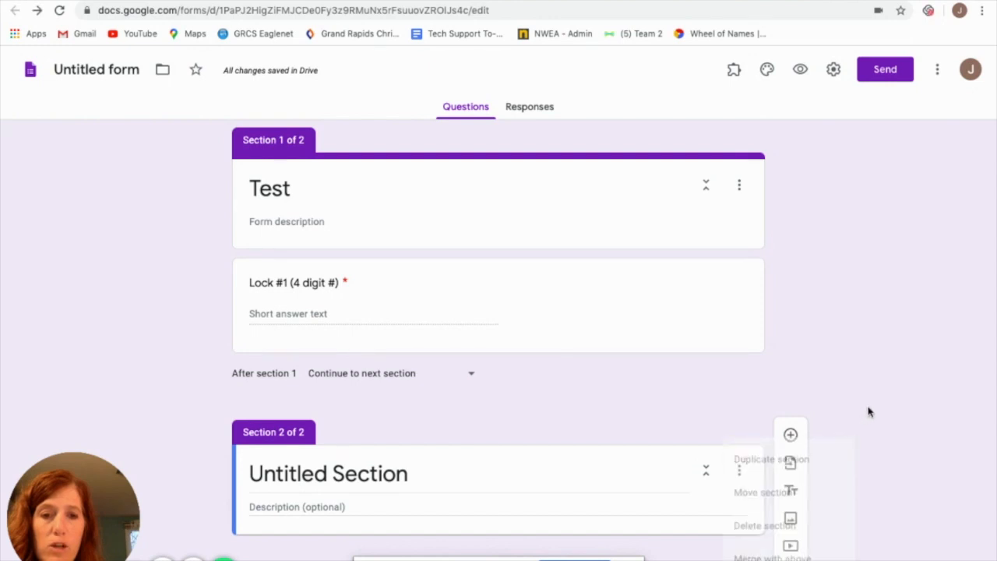
left_click(791, 438)
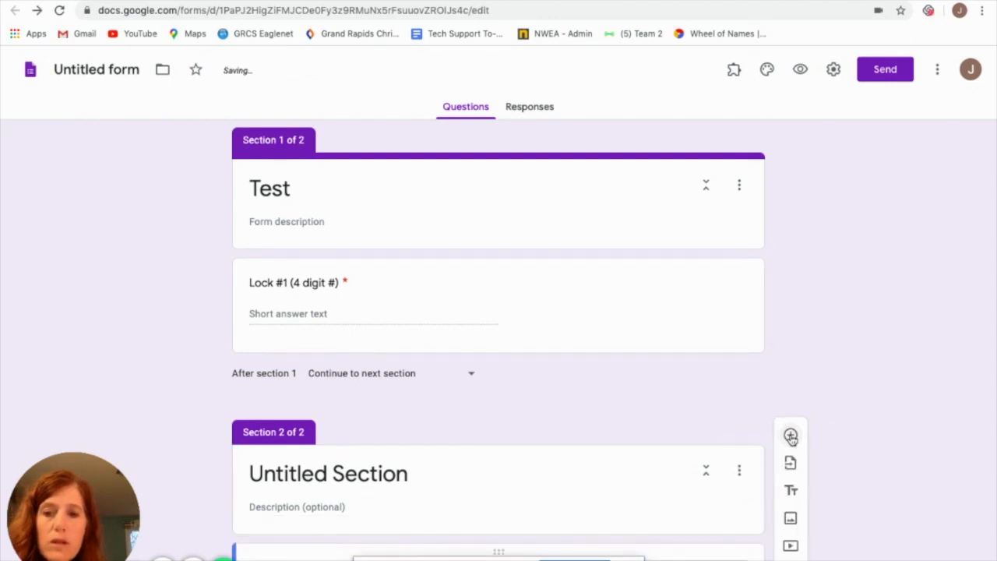
left_click(703, 394)
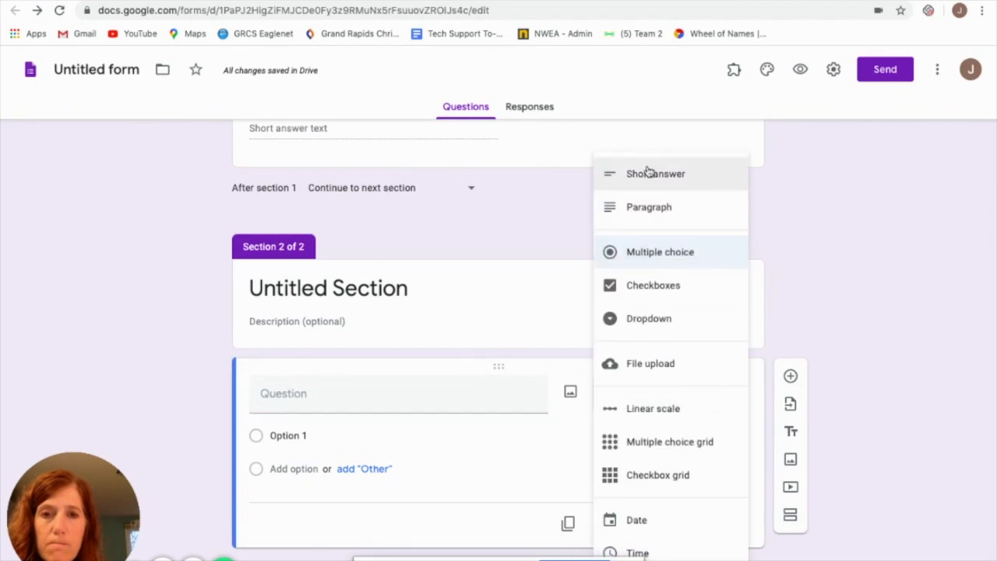
left_click(646, 171)
Title the question in section 2 "Lock#2 (5 letter word)"
left_click(275, 414)
type("Lock#2")
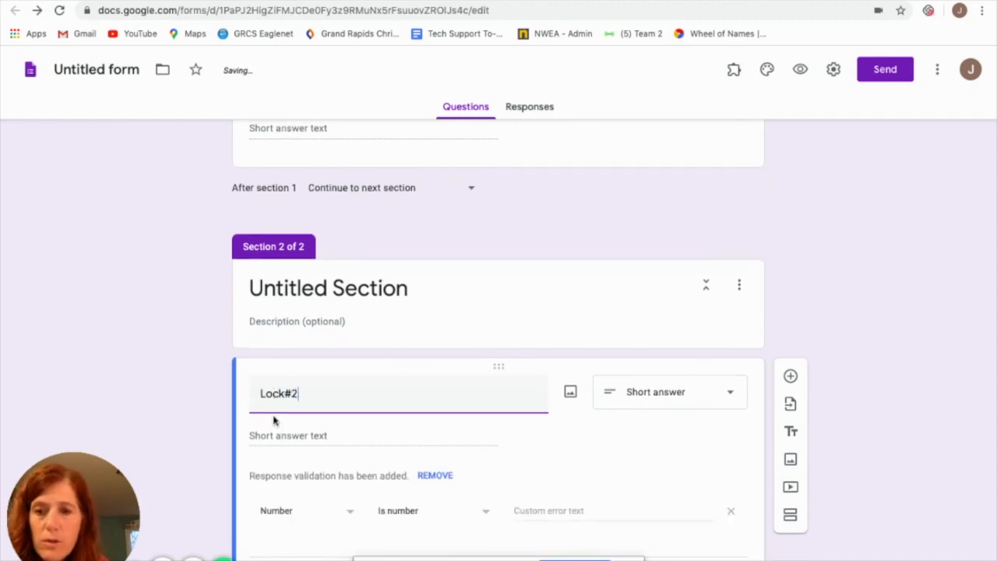
type(" (")
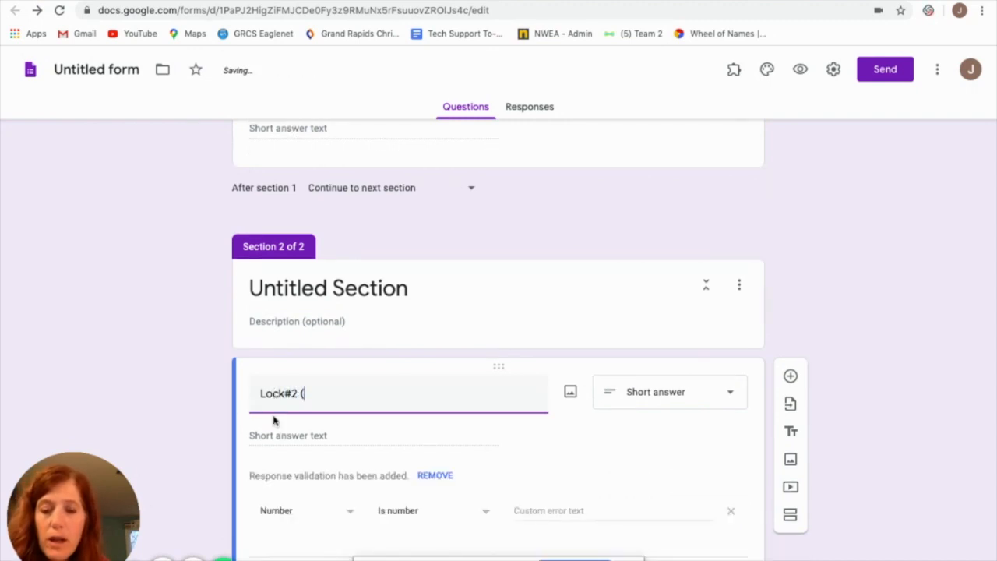
type("5 letter work")
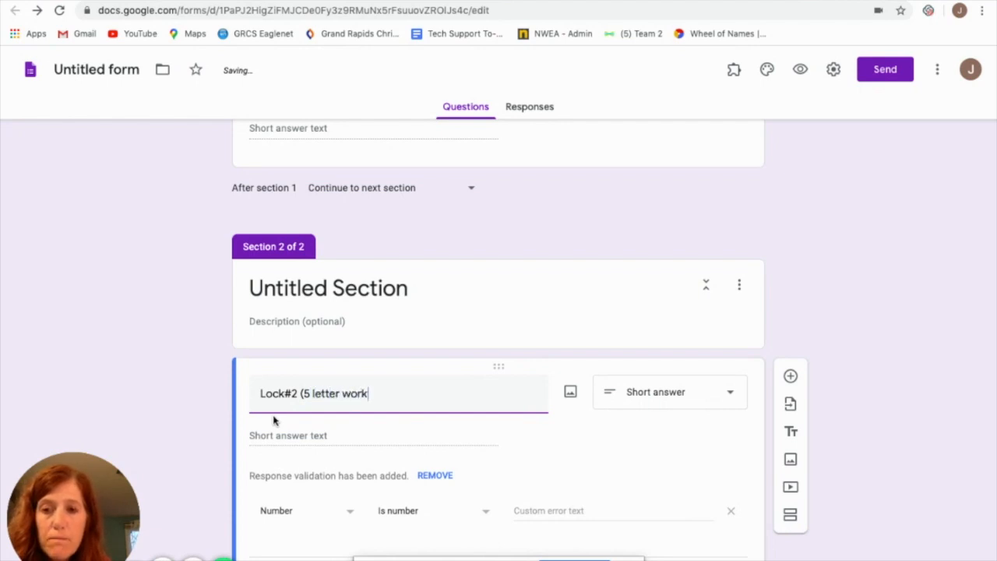
key("BackSpace")
type("d)")
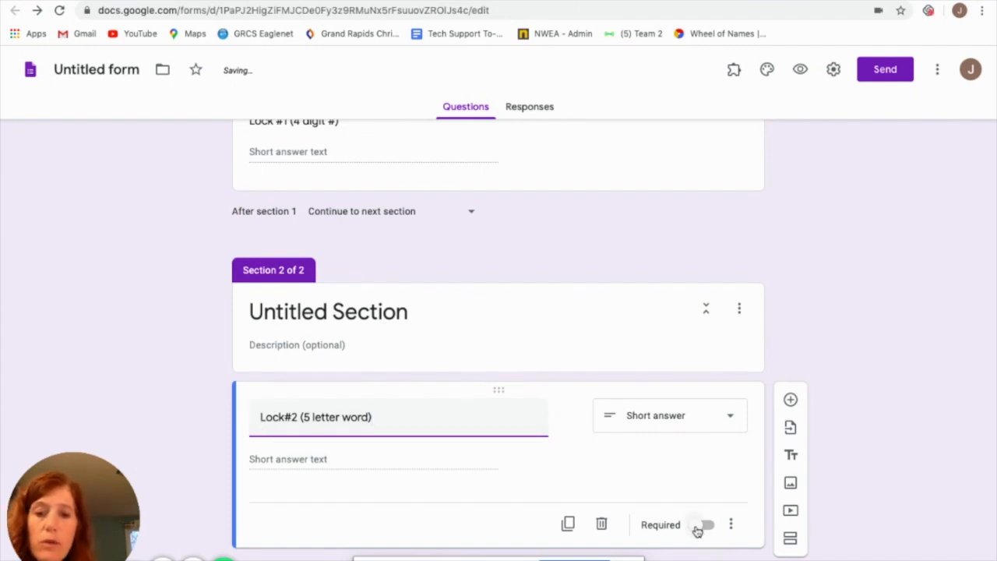
Make the Lock#2 question required and turn on its response validation
left_click(697, 527)
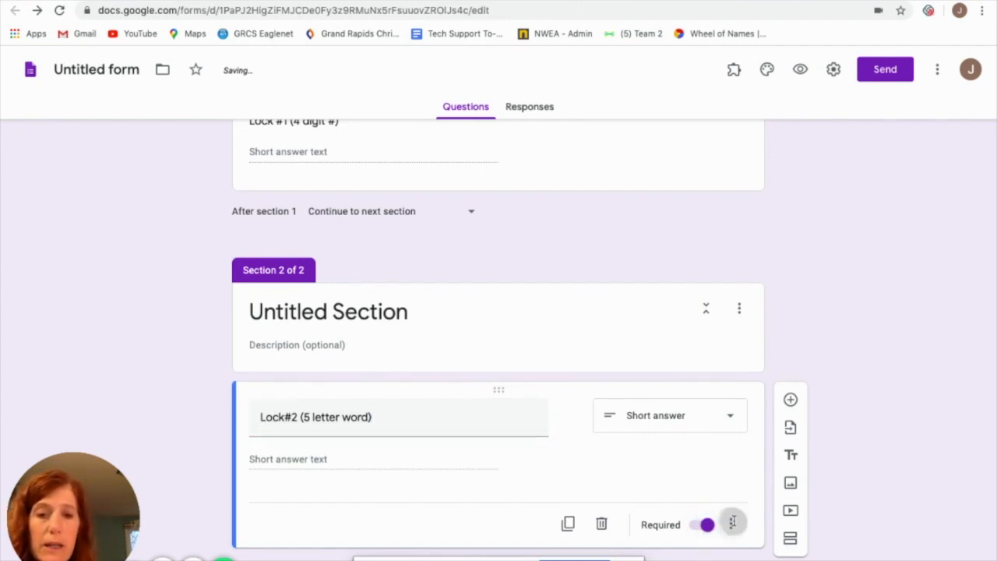
left_click(732, 522)
left_click(778, 554)
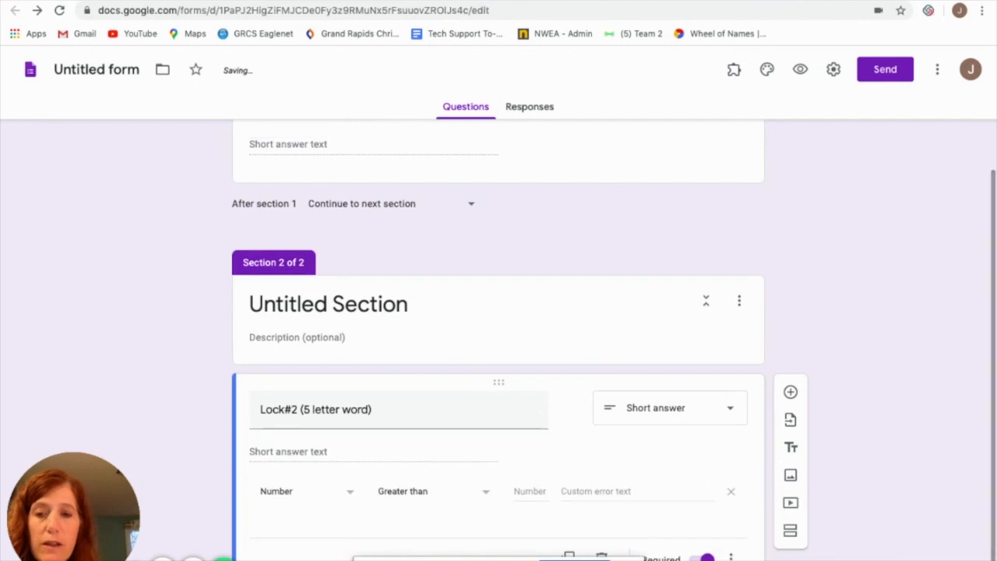
Set the Lock#2 response validation to a regular expression that matches the pattern "fence"
left_click(350, 493)
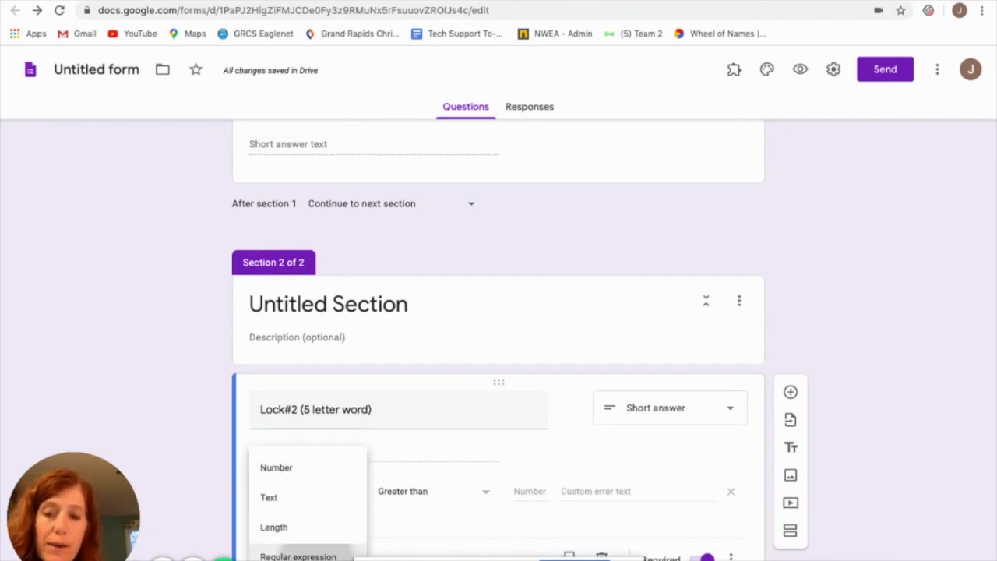
left_click(298, 555)
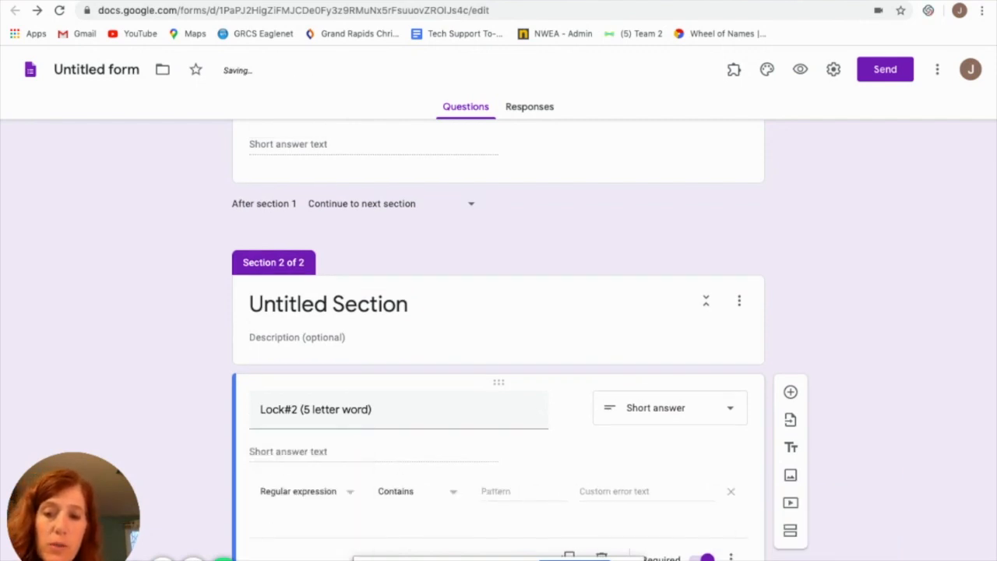
left_click(452, 497)
left_click(423, 530)
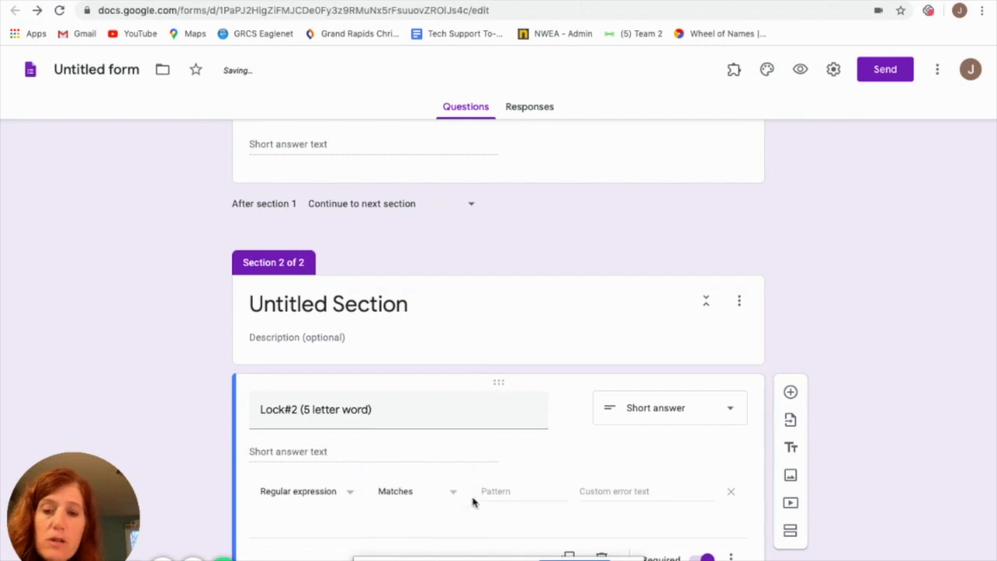
left_click(491, 492)
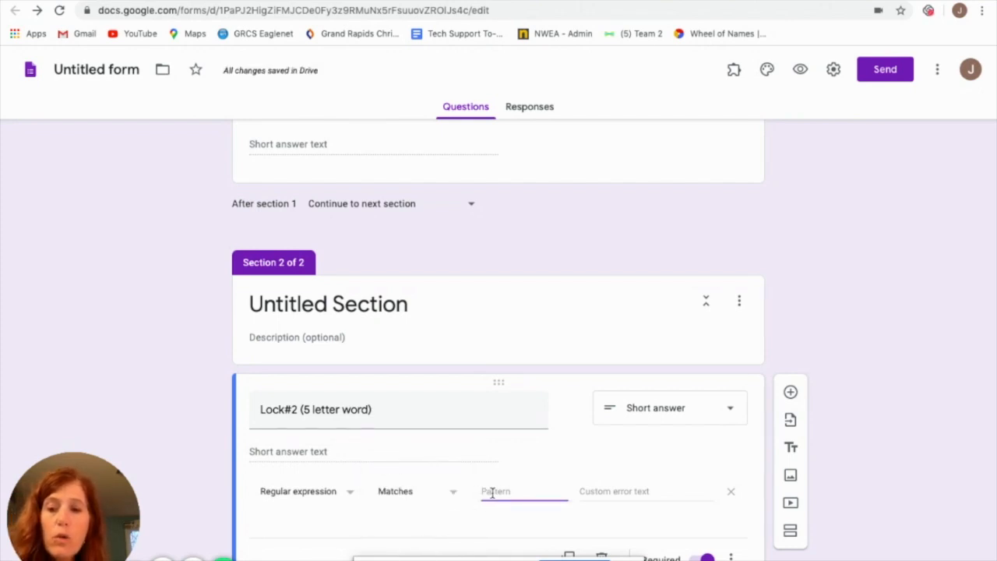
type("fence")
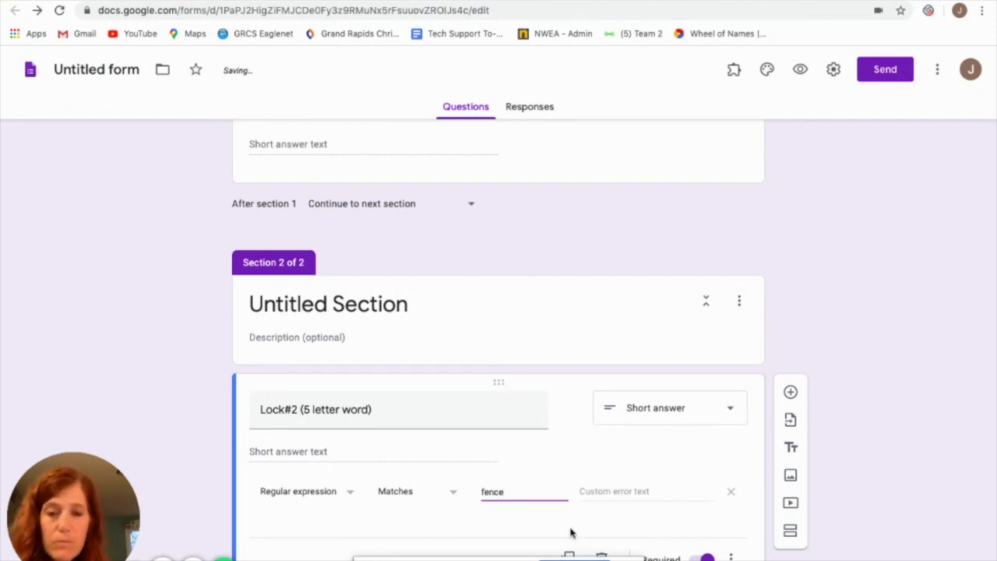
Set the custom error text of the Lock#2 response validation to "don't use a capital"
left_click(597, 491)
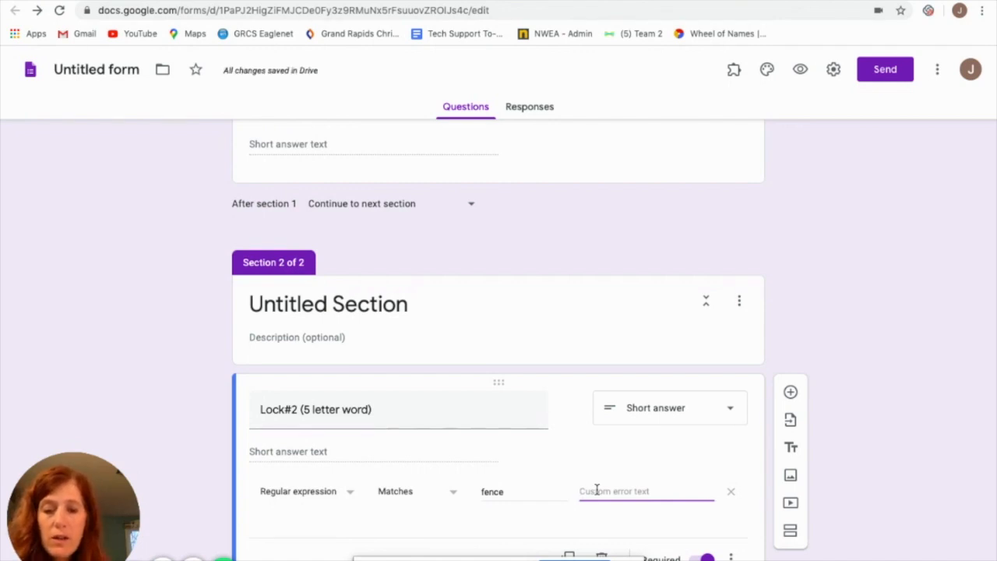
type("don")
key("BackSpace")
type("'t")
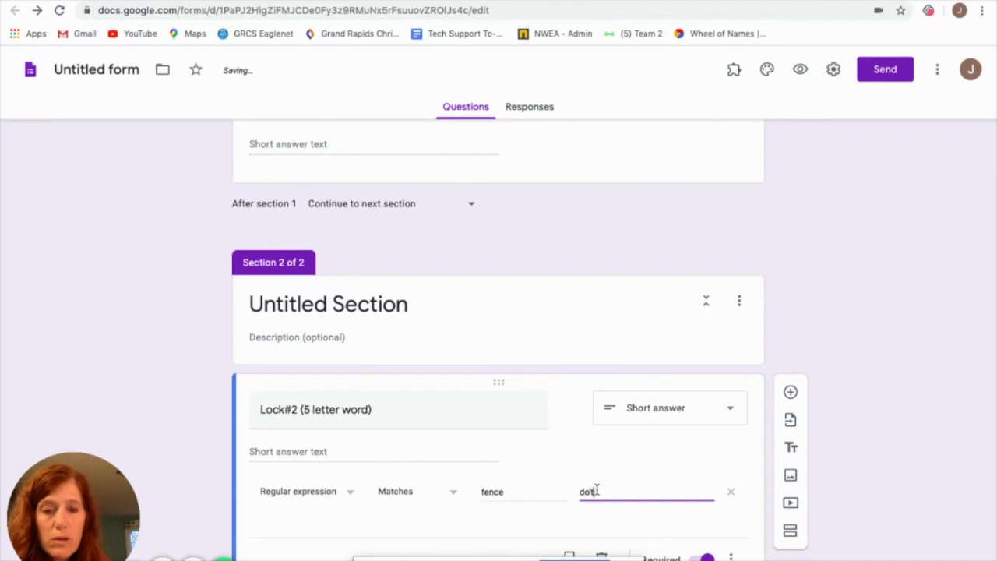
key("BackSpace")
key("BackSpace")
type("n't use a c")
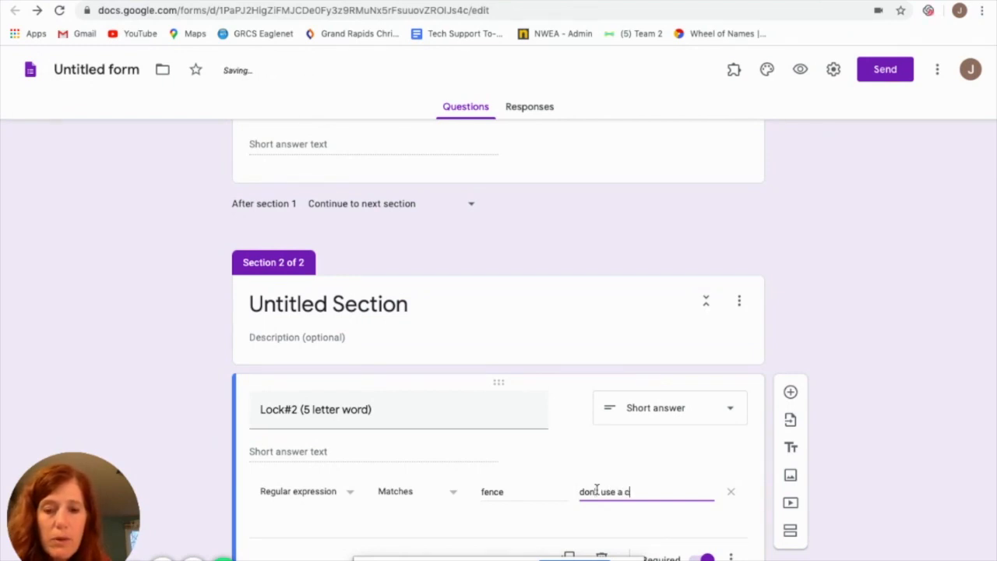
type("apital")
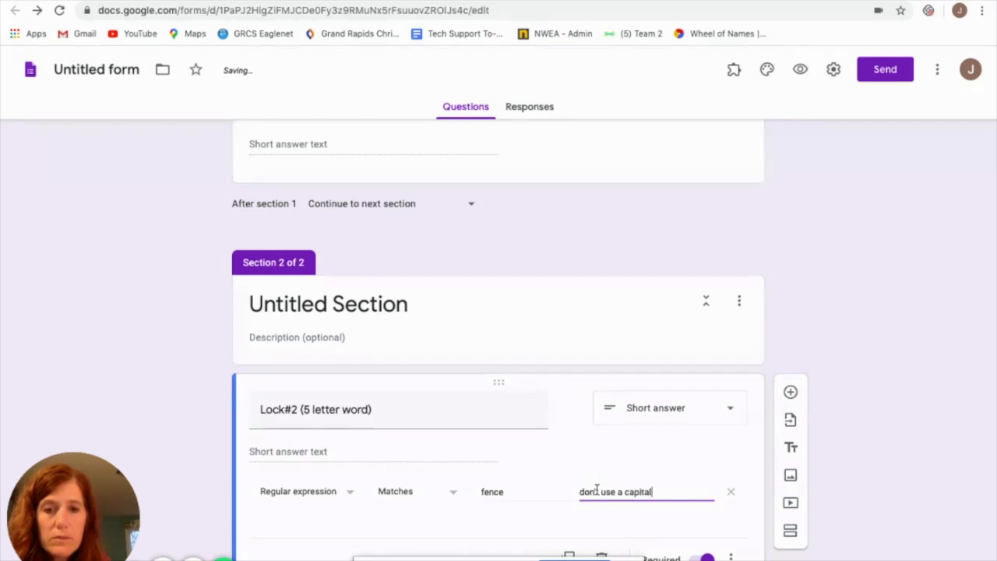
Set the form's confirmation message to "Congrats! You broke out!" in the presentation settings and save them
scroll(597, 489, "down", 1)
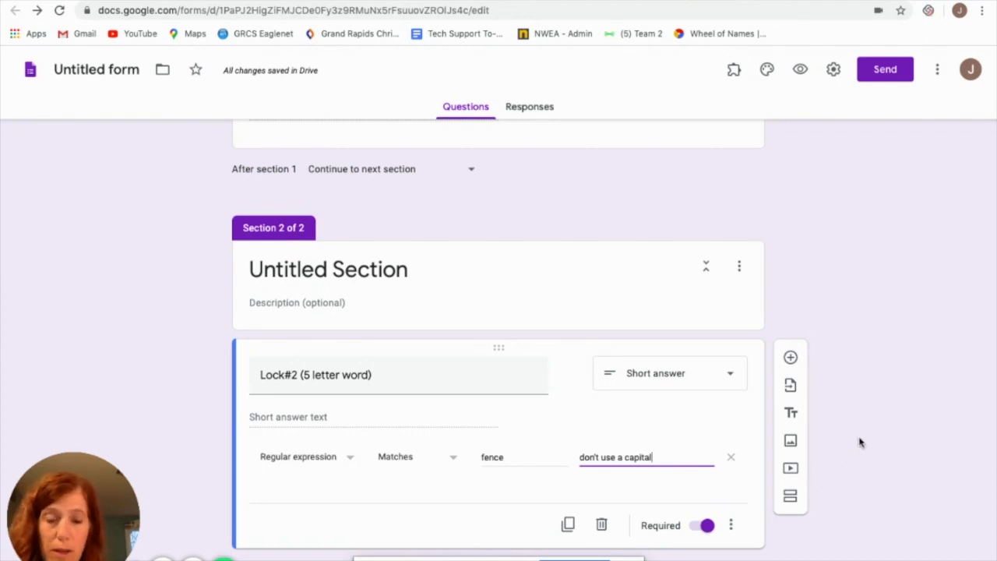
scroll(859, 441, "up", 1)
scroll(859, 442, "up", 2)
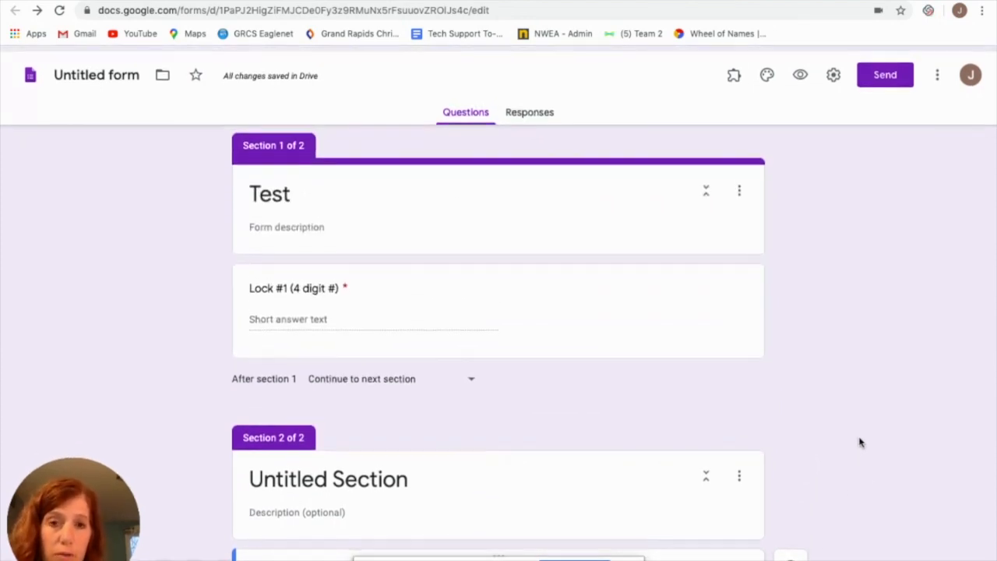
scroll(858, 441, "down", 1)
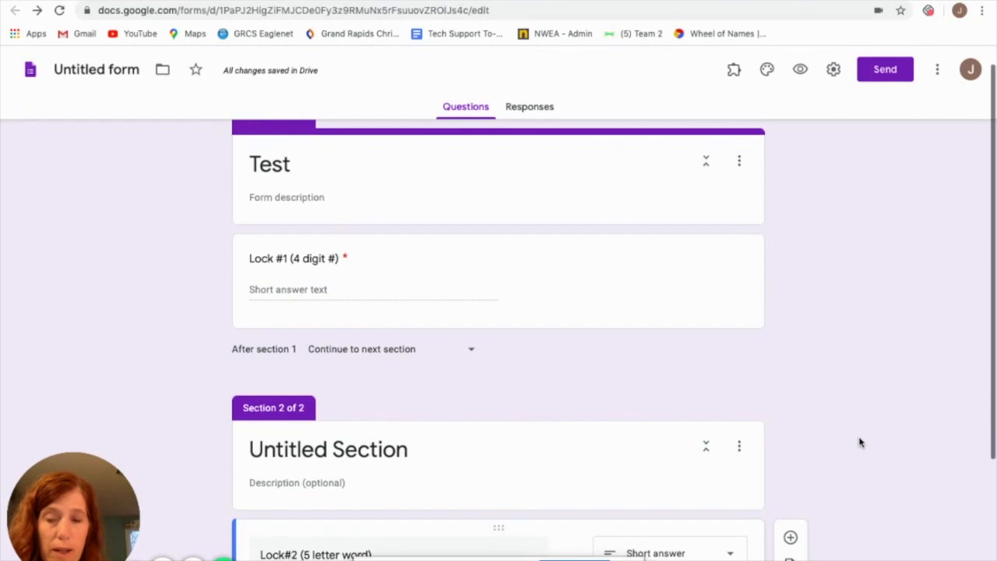
left_click(834, 70)
left_click(493, 141)
left_click(319, 294)
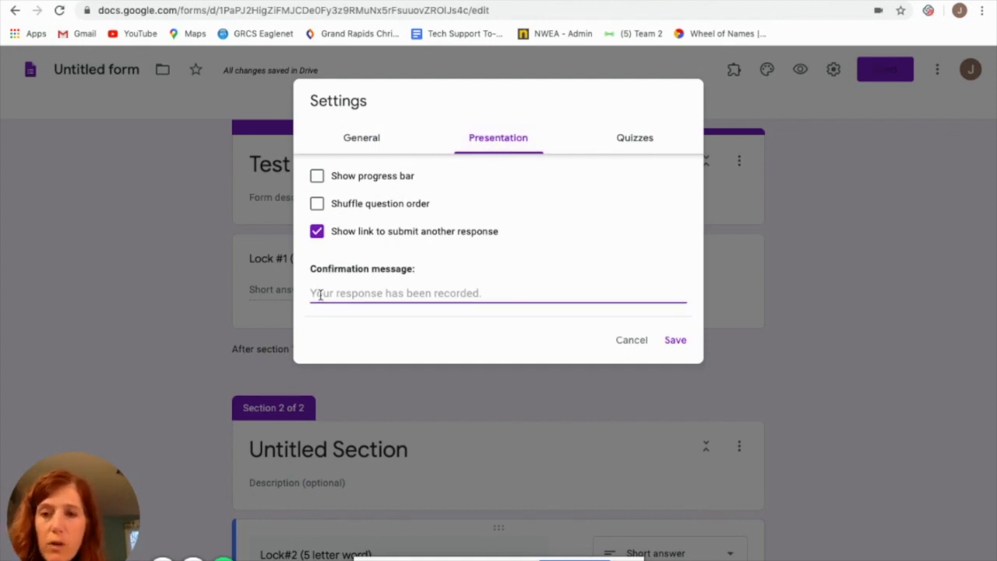
type("Con")
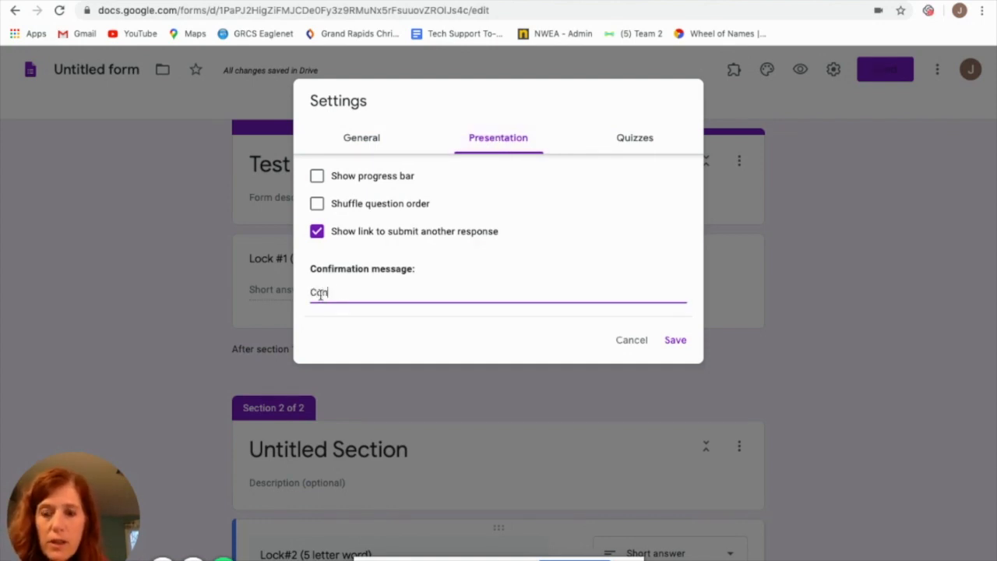
type("grats")
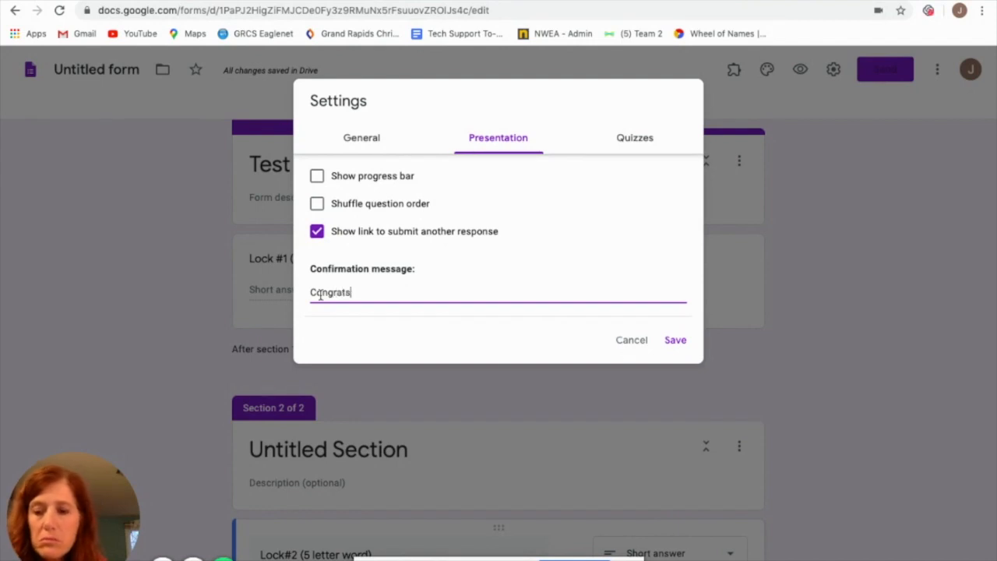
type("!  You b")
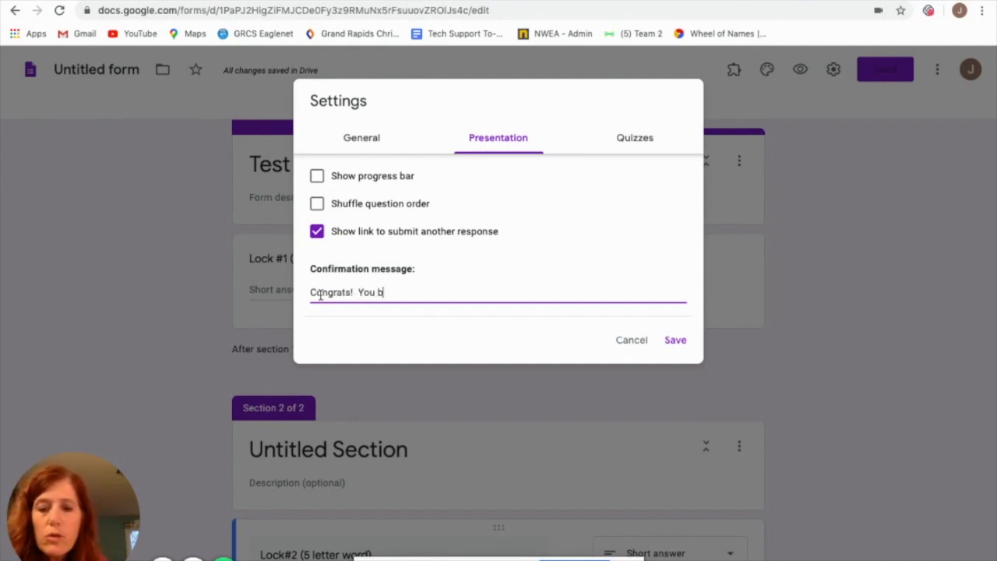
type("roke out!")
left_click(673, 342)
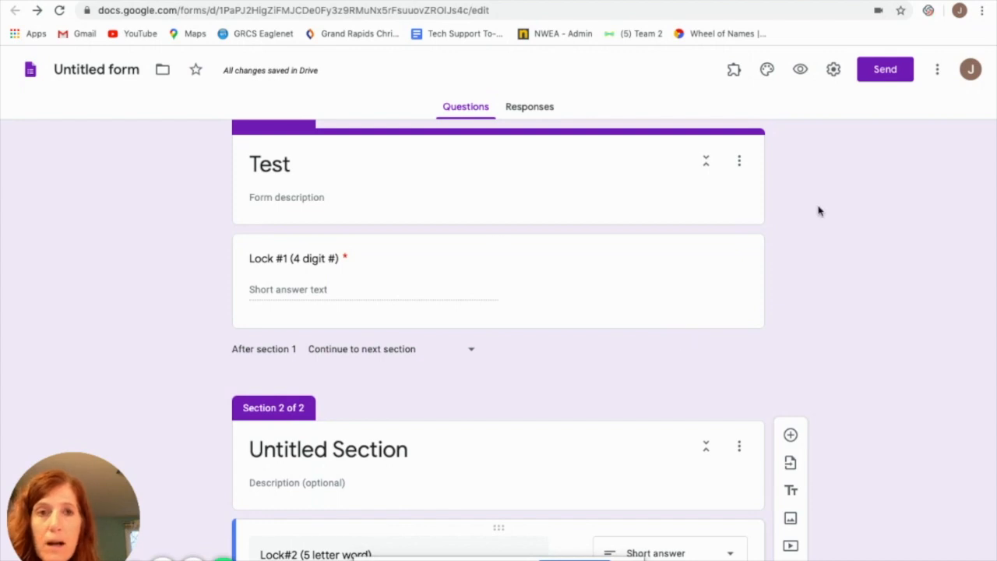
View the sending options of the Test form and close them without sending it
scroll(818, 211, "up", 1)
left_click(880, 72)
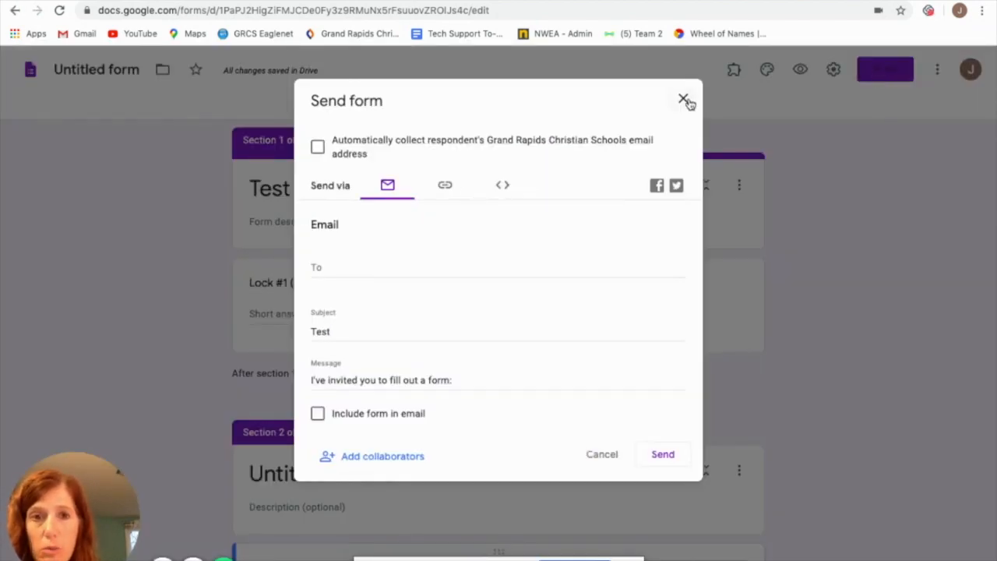
left_click(687, 102)
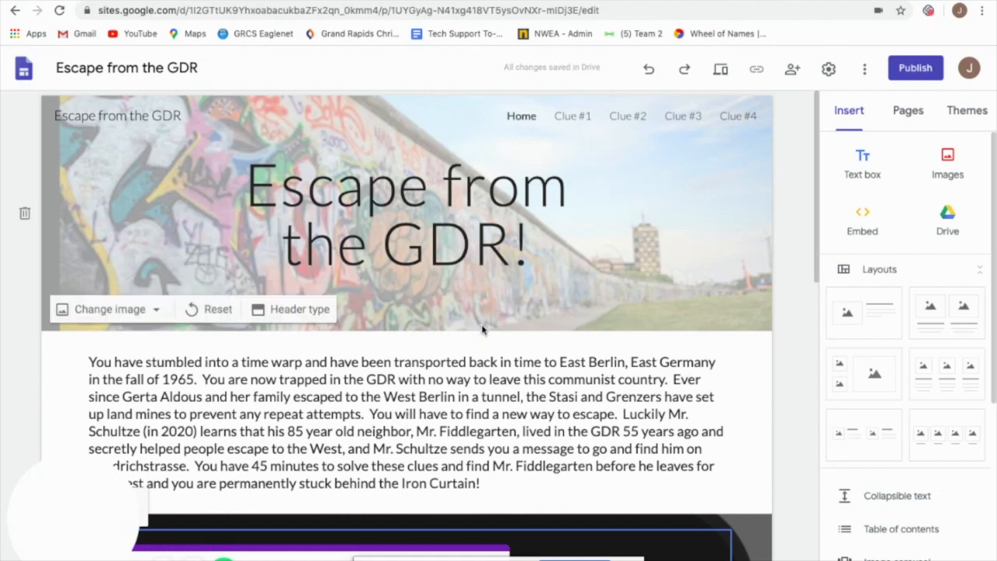
View the web address and viewer access in the publishing options of the Escape from the GDR site, and close them without publishing
left_click(916, 69)
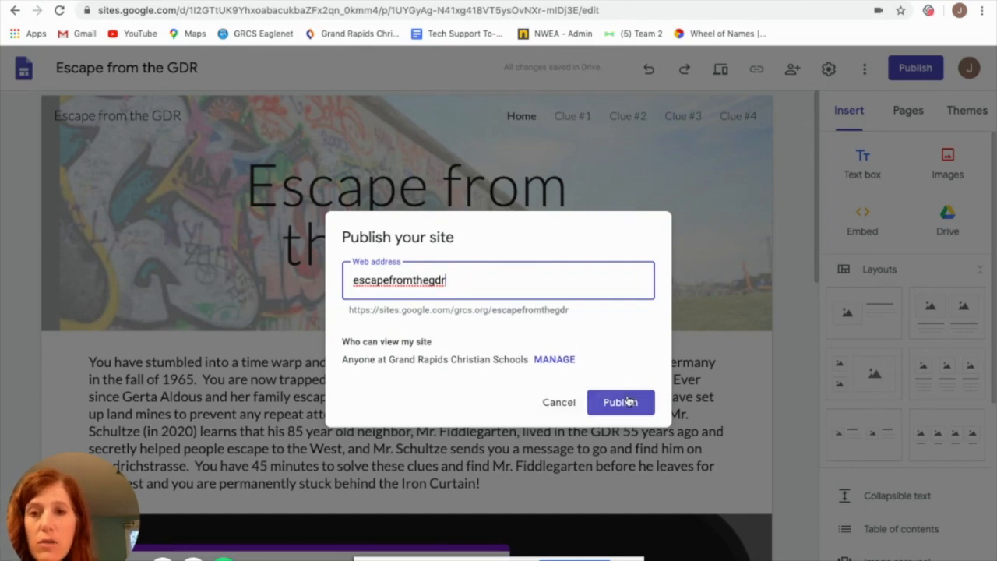
left_click(559, 401)
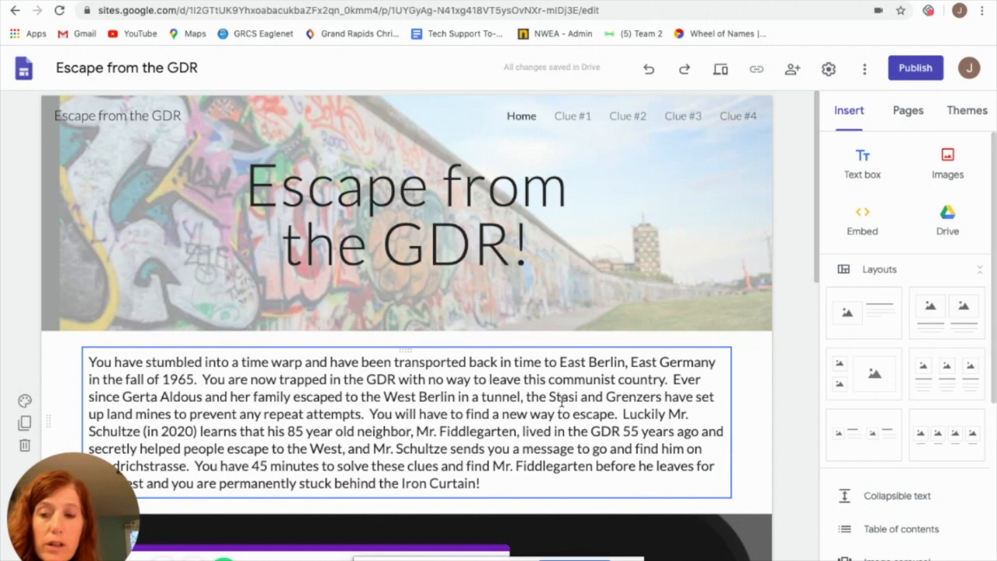
left_click(413, 519)
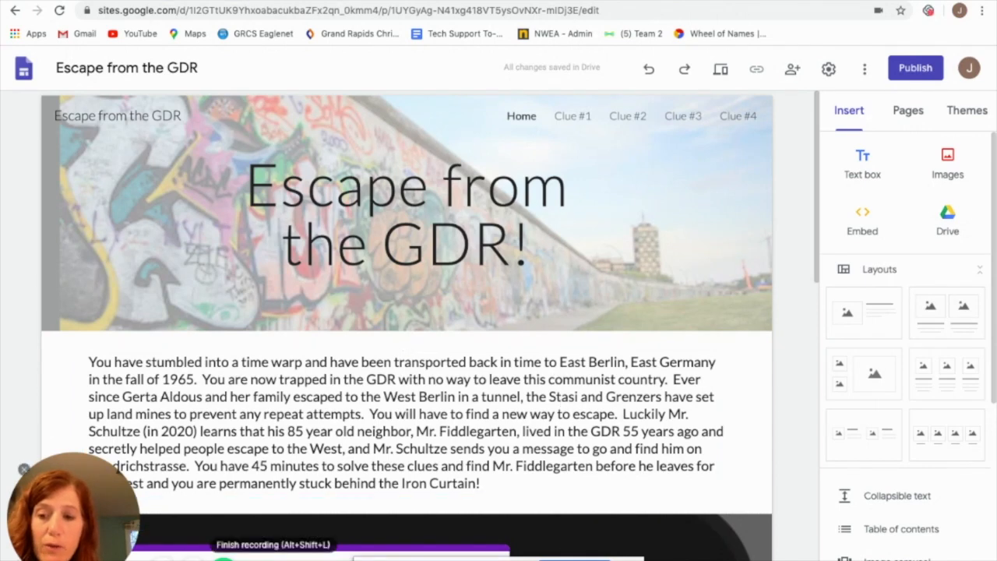